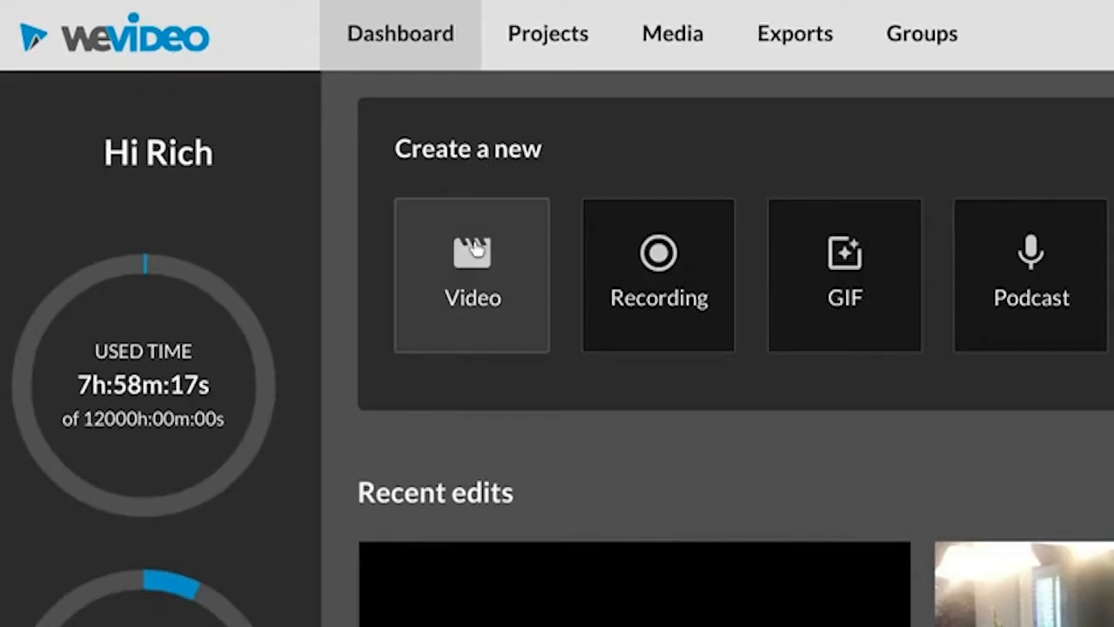
# Step: Create a new video project and open the editor's settings
pyautogui.click(475, 249)
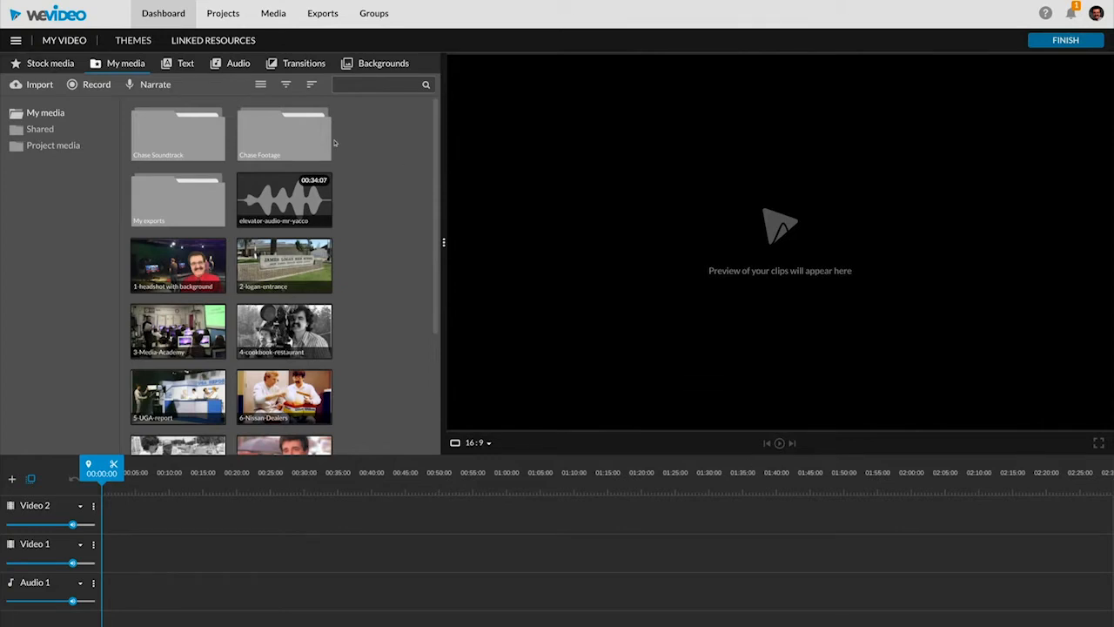
pyautogui.click(16, 40)
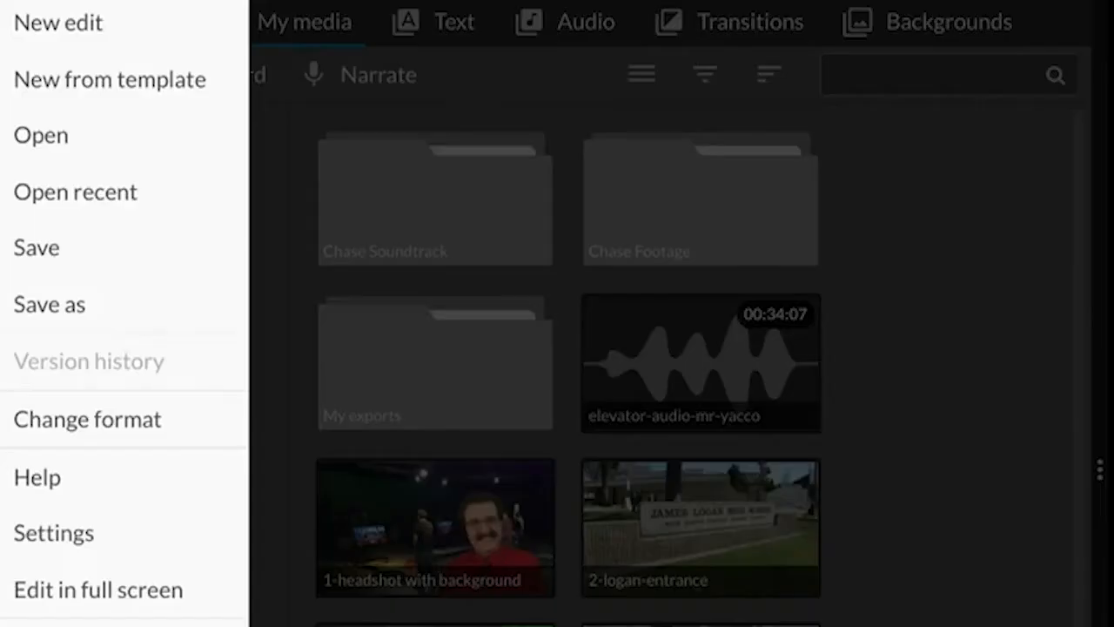
pyautogui.click(13, 534)
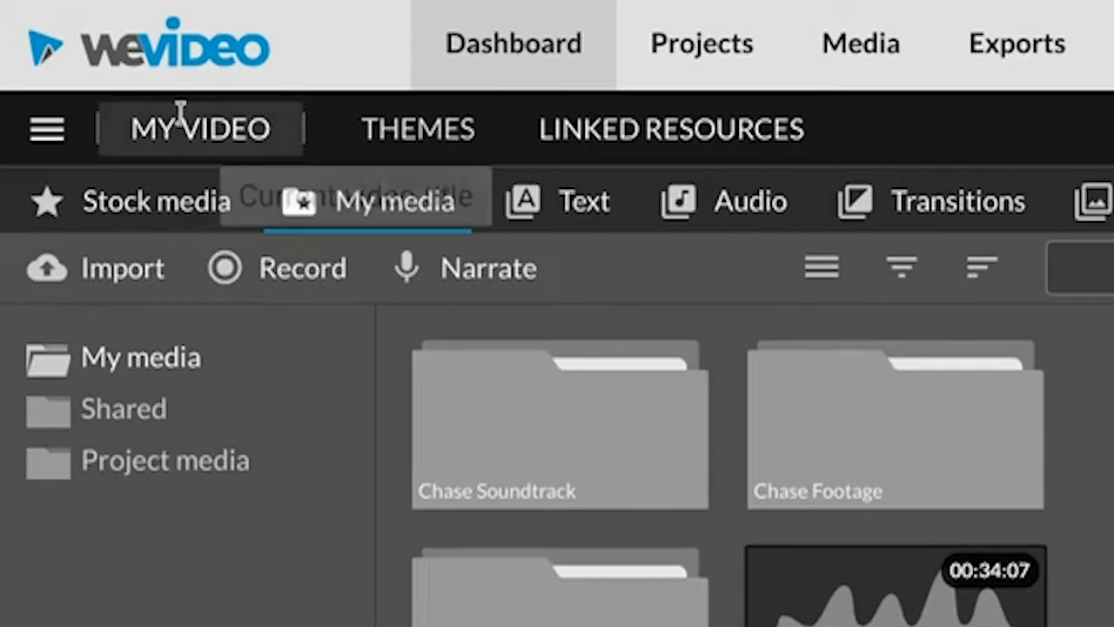
# Step: Rename the video to "News Story"
pyautogui.click(180, 113)
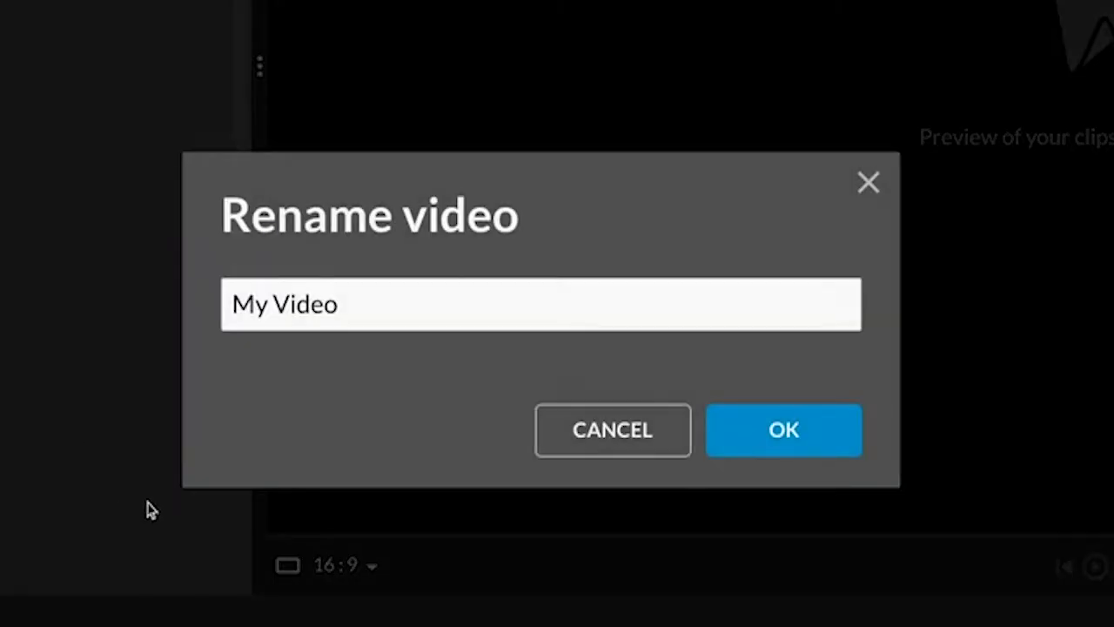
pyautogui.moveTo(401, 306); pyautogui.dragTo(212, 275)
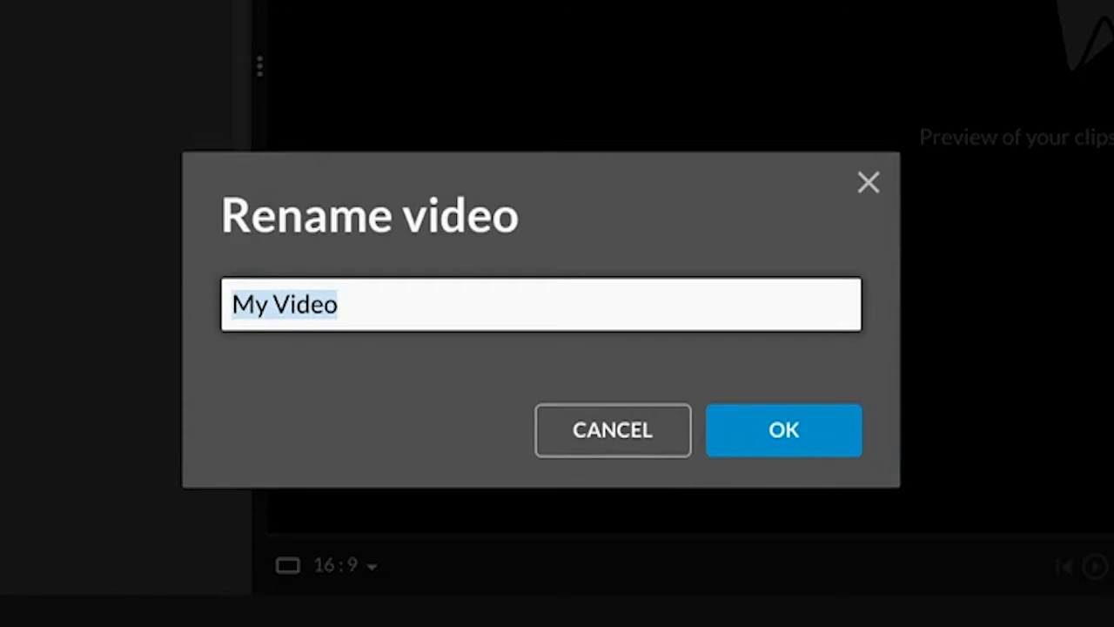
pyautogui.write('News Story')
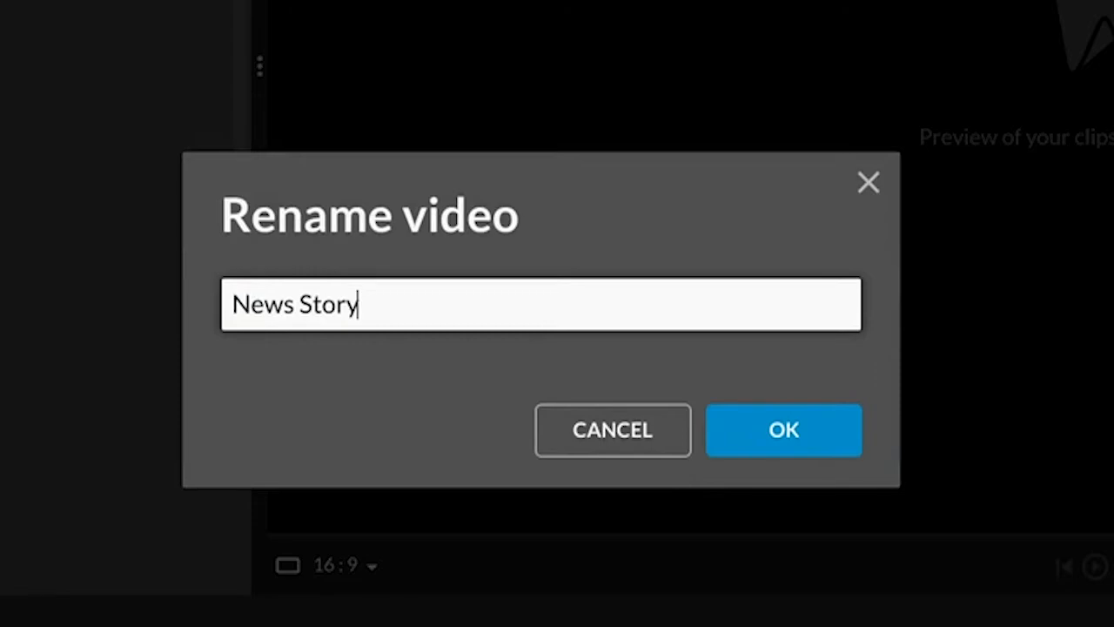
pyautogui.click(778, 444)
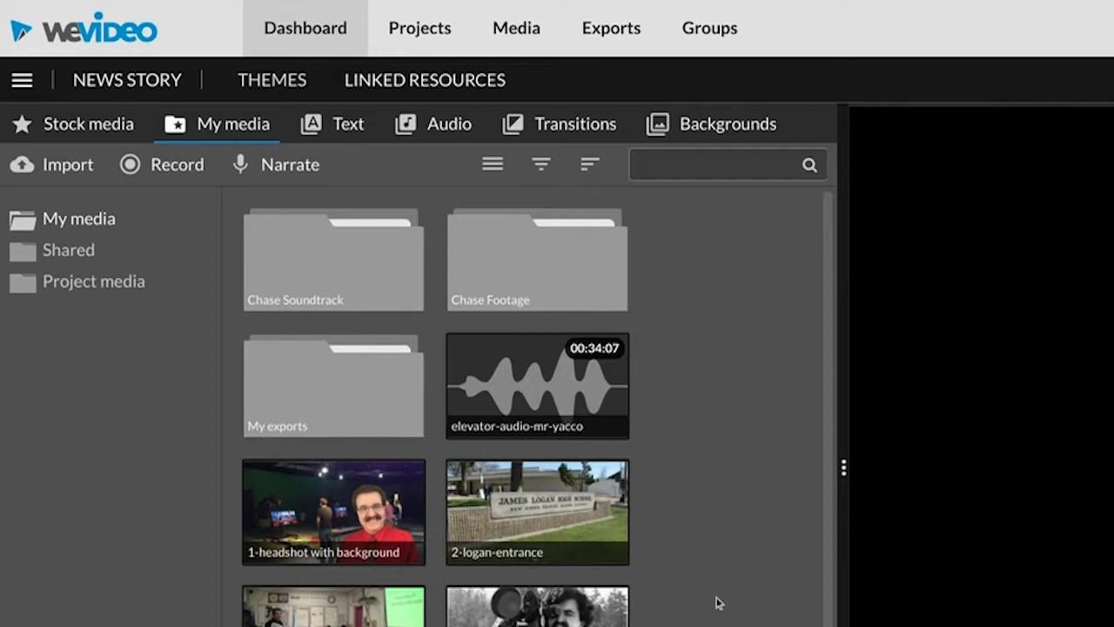
# Step: Create a folder named "News Assets" in My media
pyautogui.rightClick(718, 537)
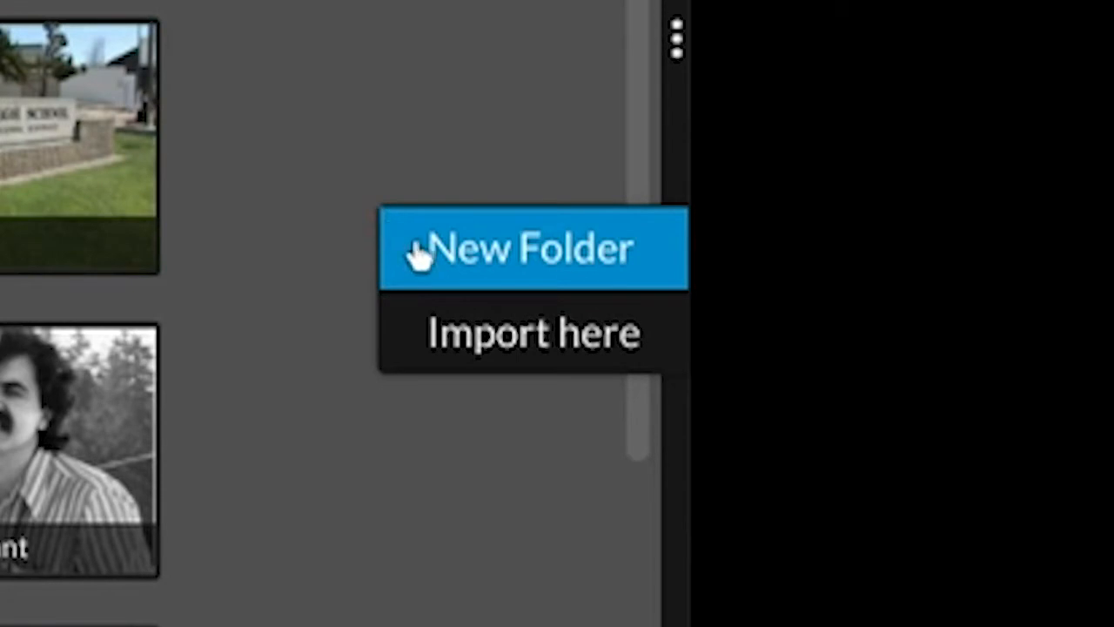
pyautogui.click(424, 255)
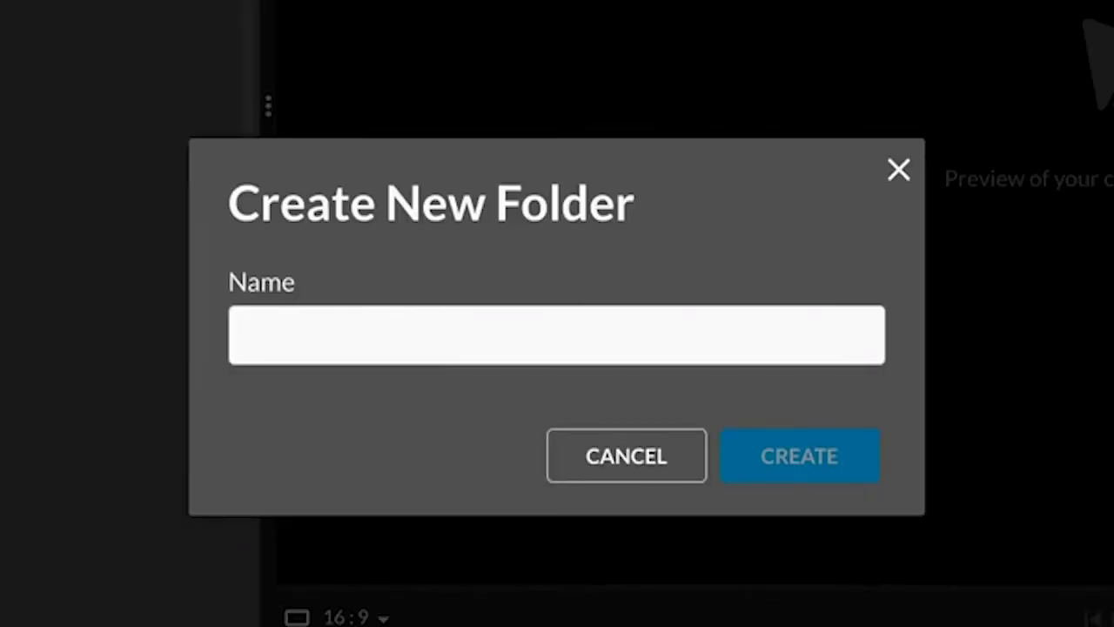
pyautogui.write('New')
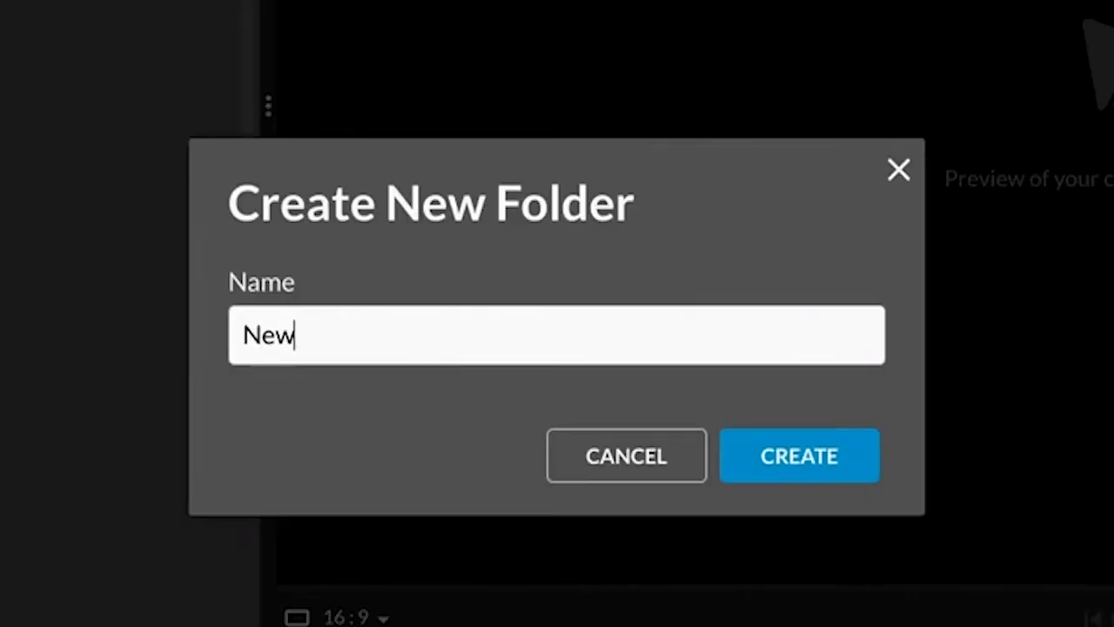
pyautogui.write('s Assets')
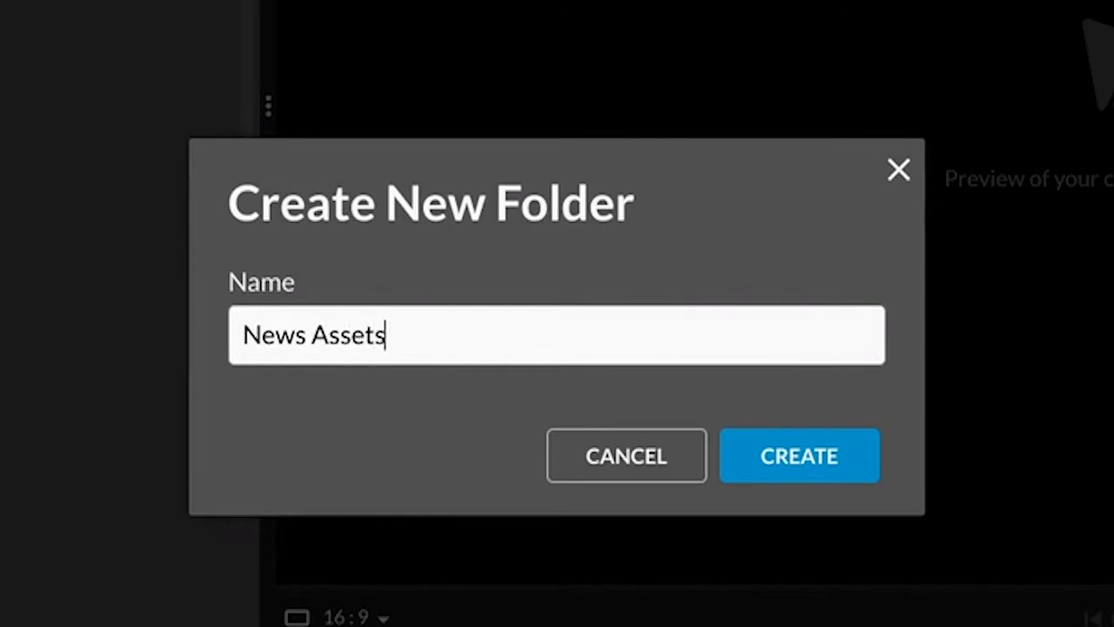
pyautogui.press('Return')
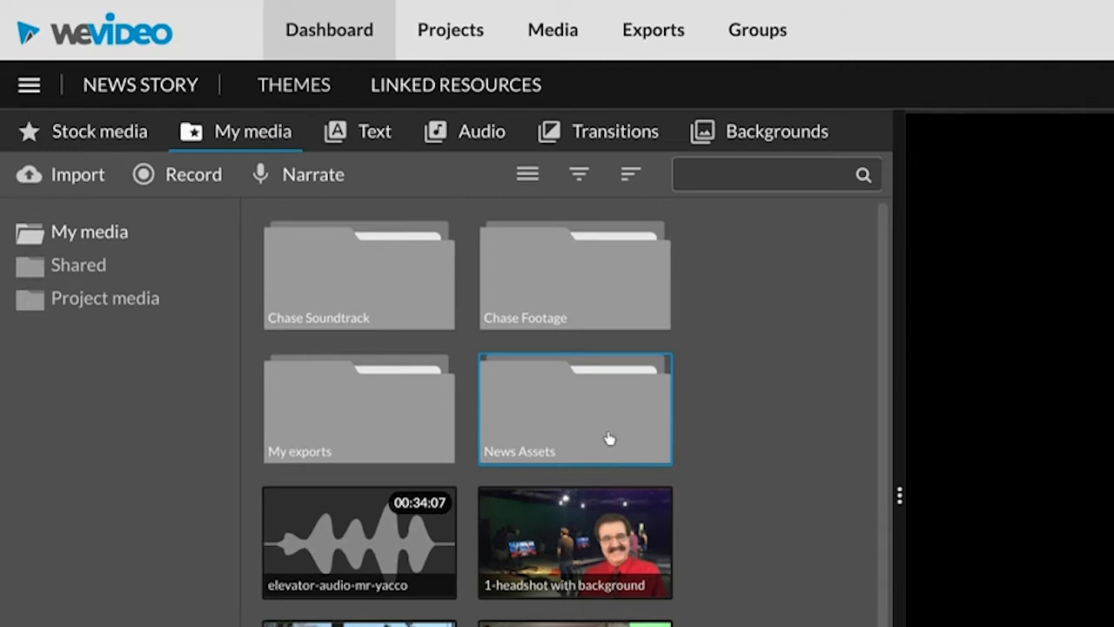
# Step: Open the News Assets folder and browse to the Interviews folder for media to import
pyautogui.doubleClick(610, 437)
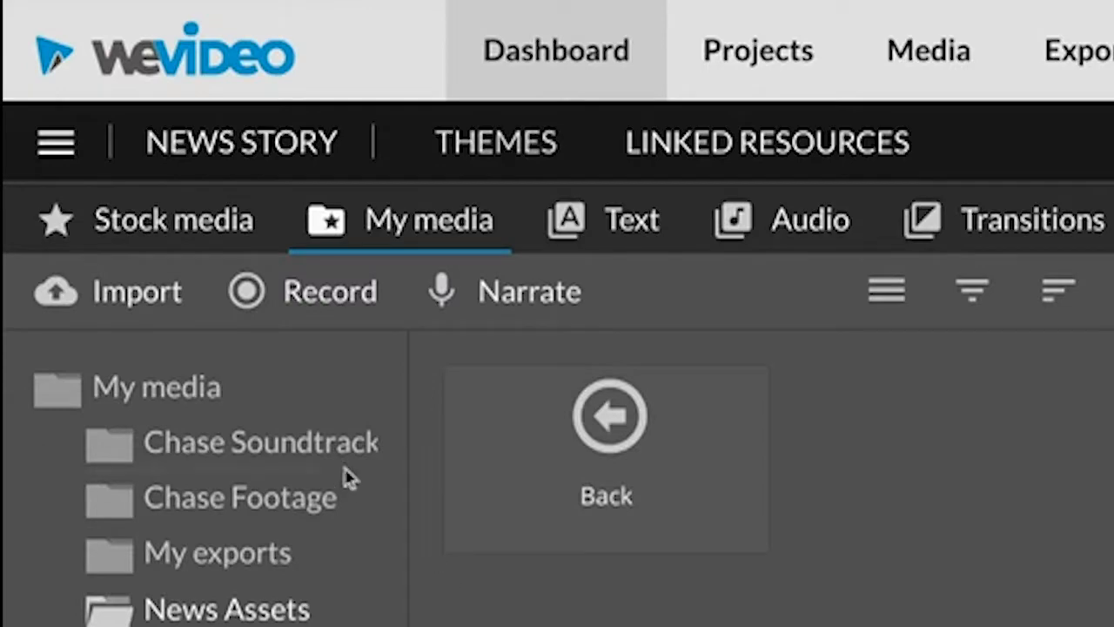
pyautogui.click(154, 311)
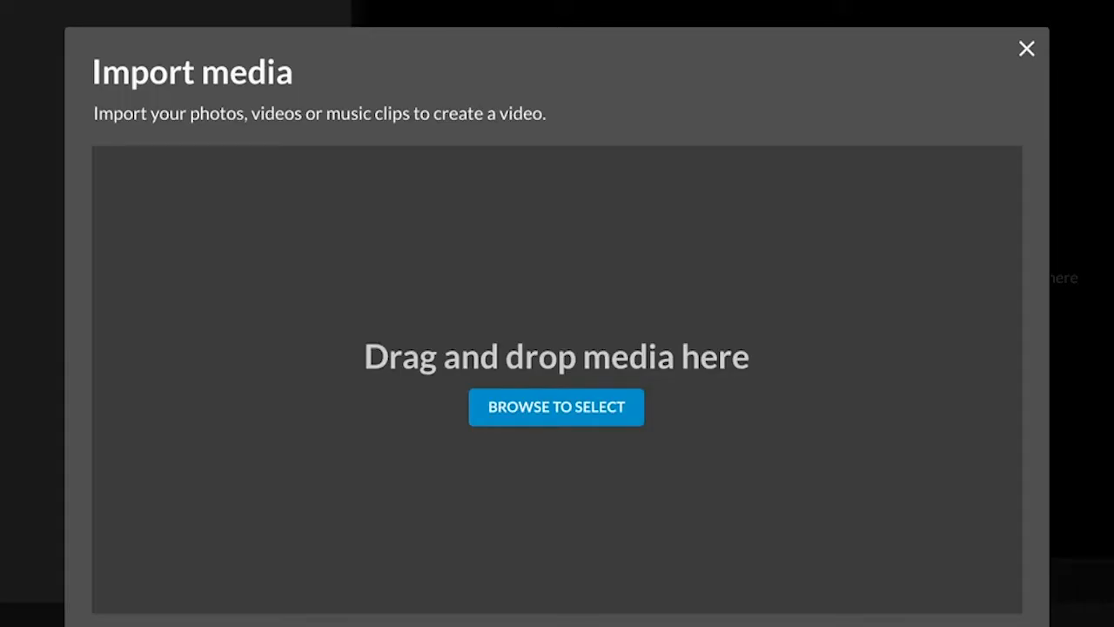
pyautogui.click(477, 413)
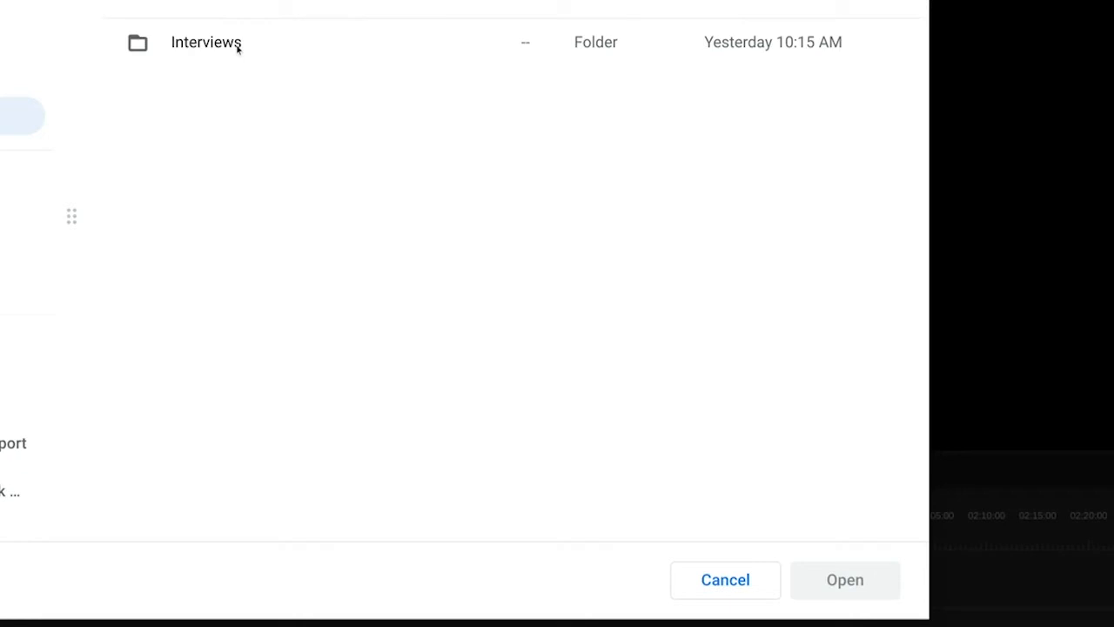
pyautogui.doubleClick(206, 43)
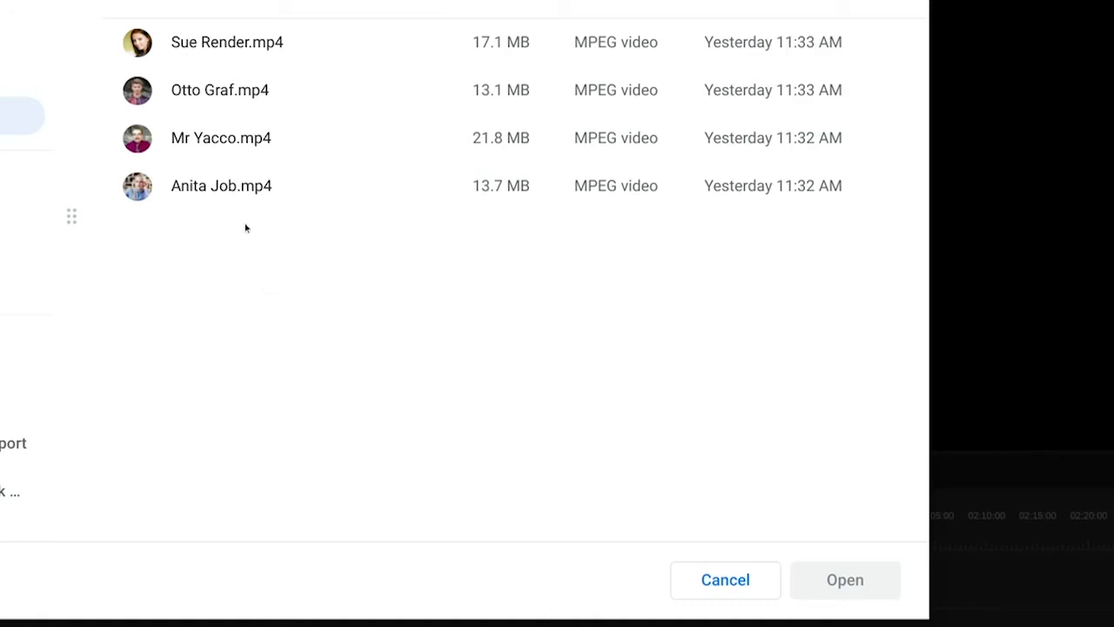
pyautogui.click(244, 38)
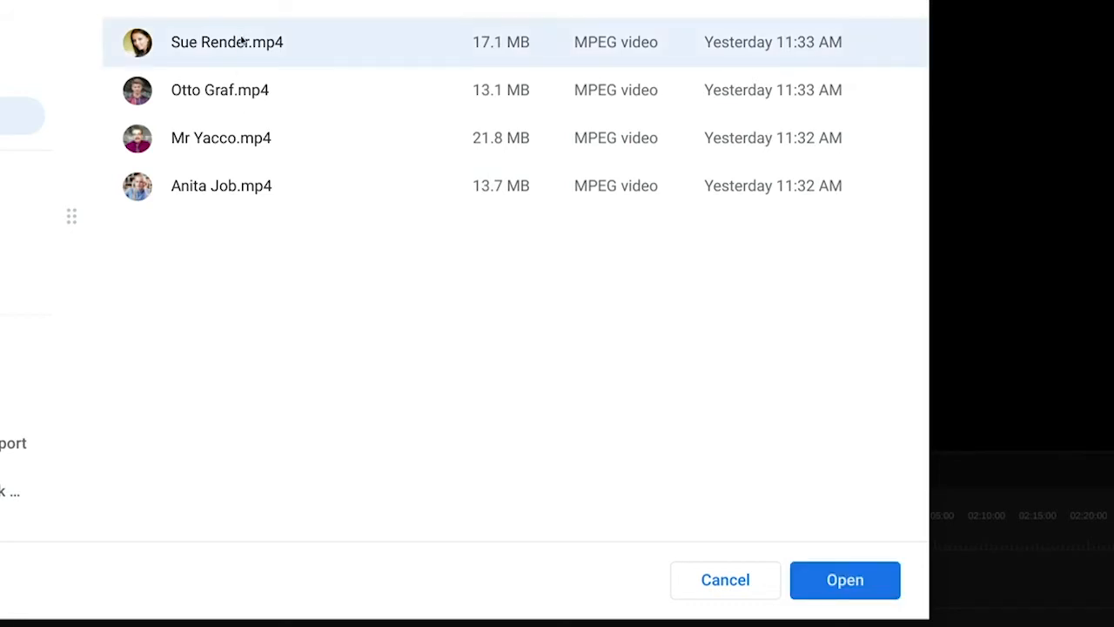
pyautogui.keyDown('shift'); pyautogui.click(246, 186); pyautogui.keyUp('shift')
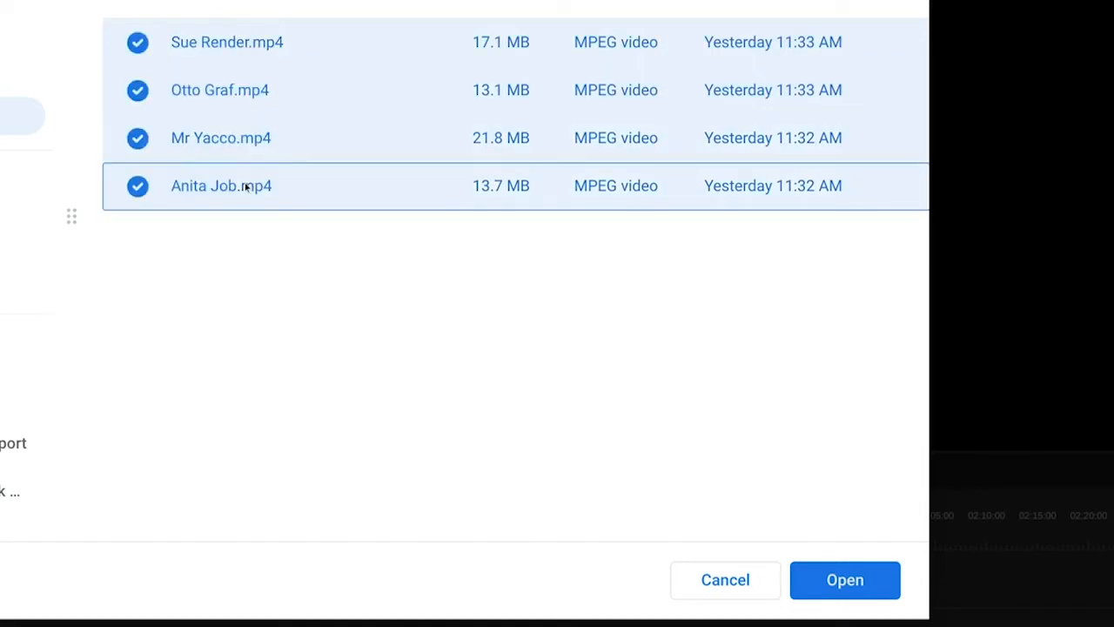
pyautogui.click(246, 249)
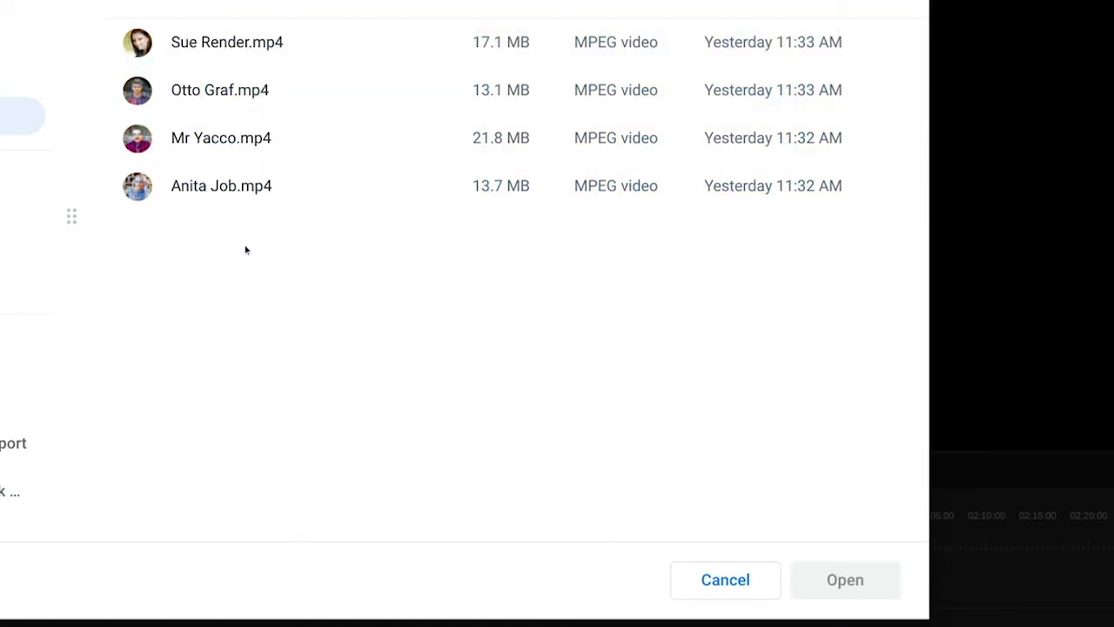
# Step: Import all four MP4 files from the Interviews folder into the News Assets folder
pyautogui.hotkey('ctrl', 'a')
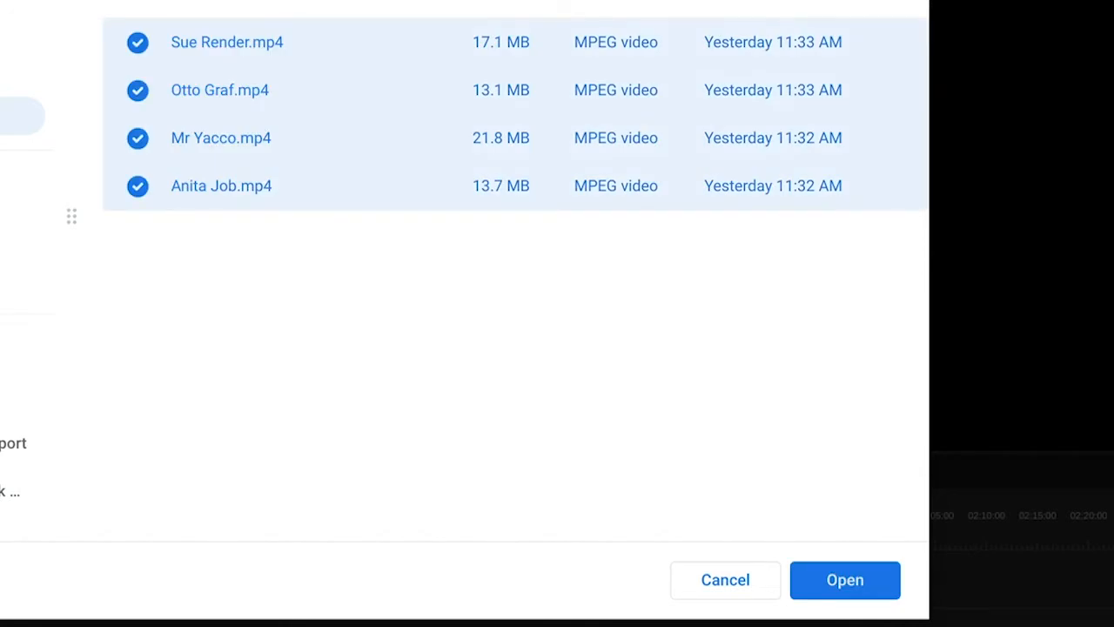
pyautogui.click(855, 580)
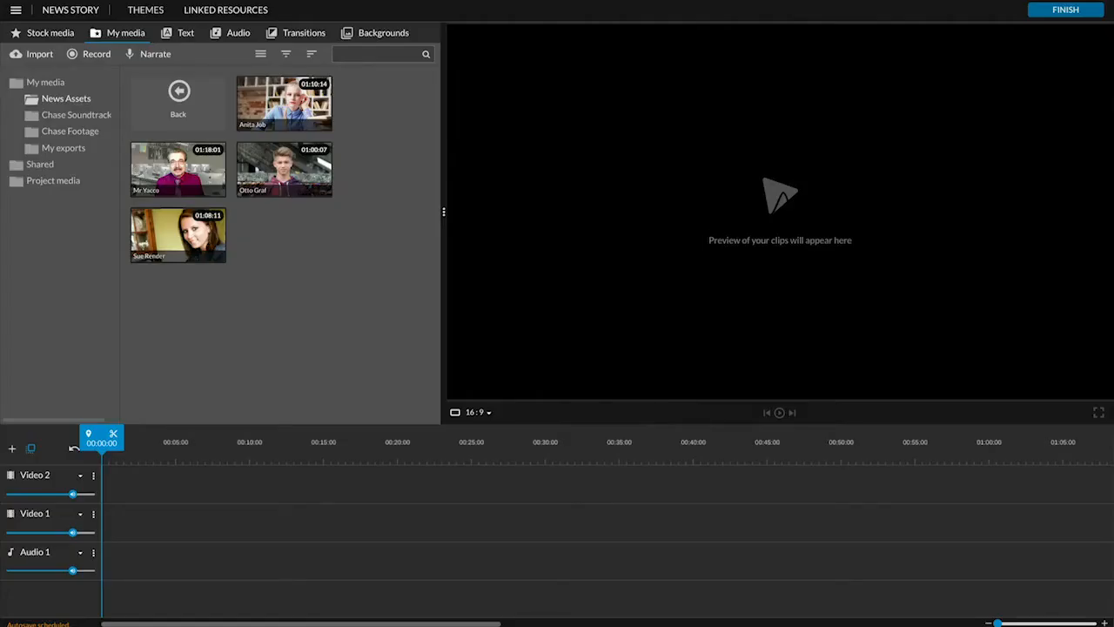
# Step: Place the first interview clip at the start of the Video 1 track and split it at 00:06:07
pyautogui.moveTo(259, 106); pyautogui.dragTo(98, 521)
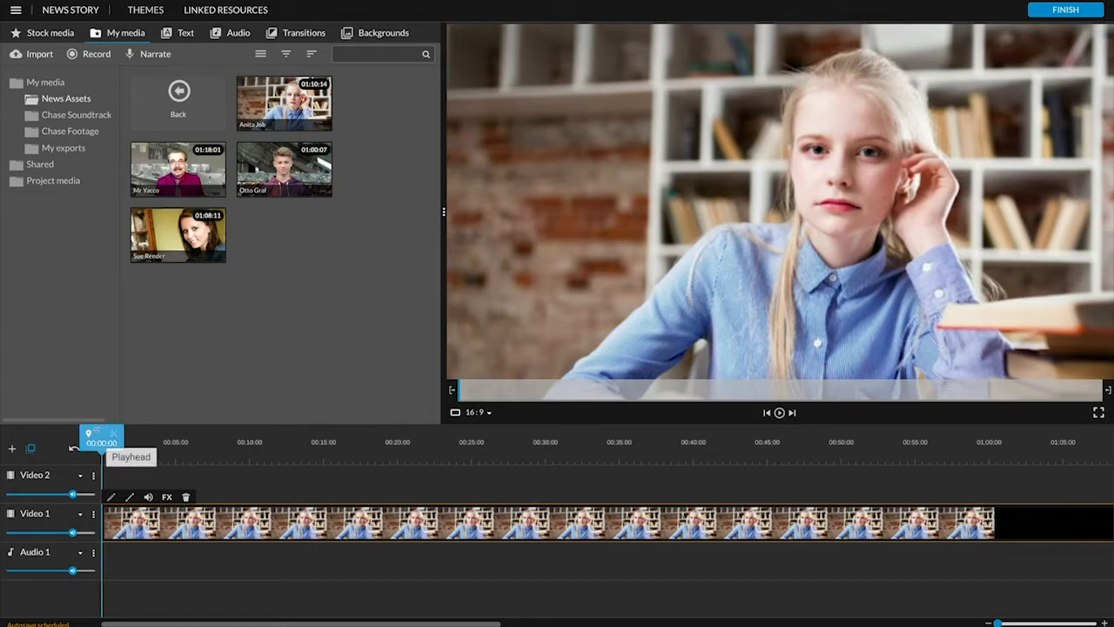
pyautogui.press('space')
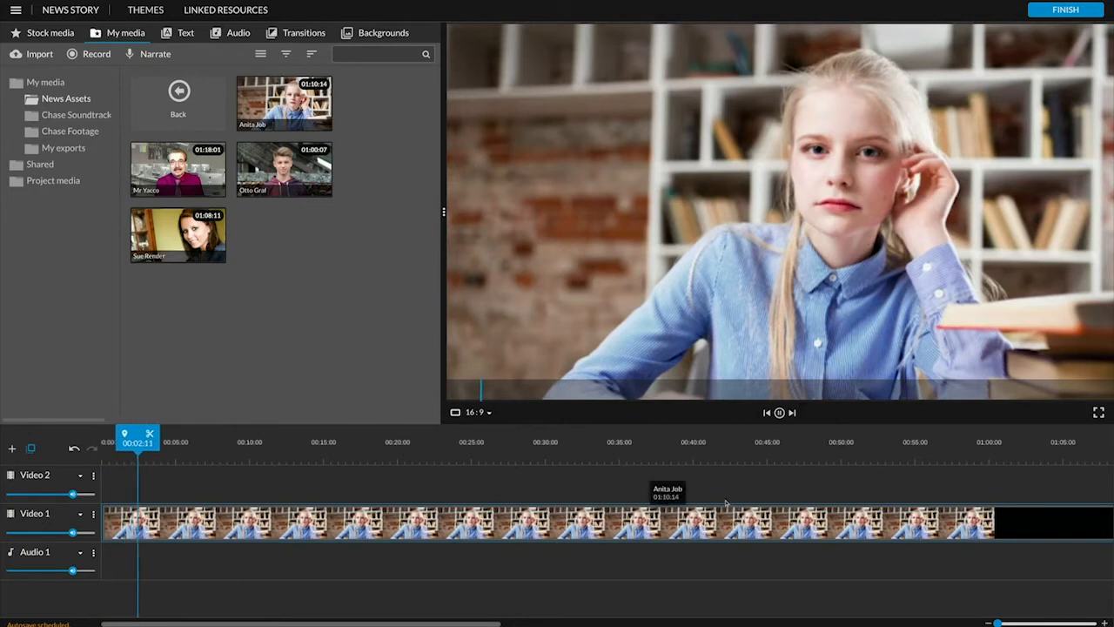
pyautogui.click(982, 518)
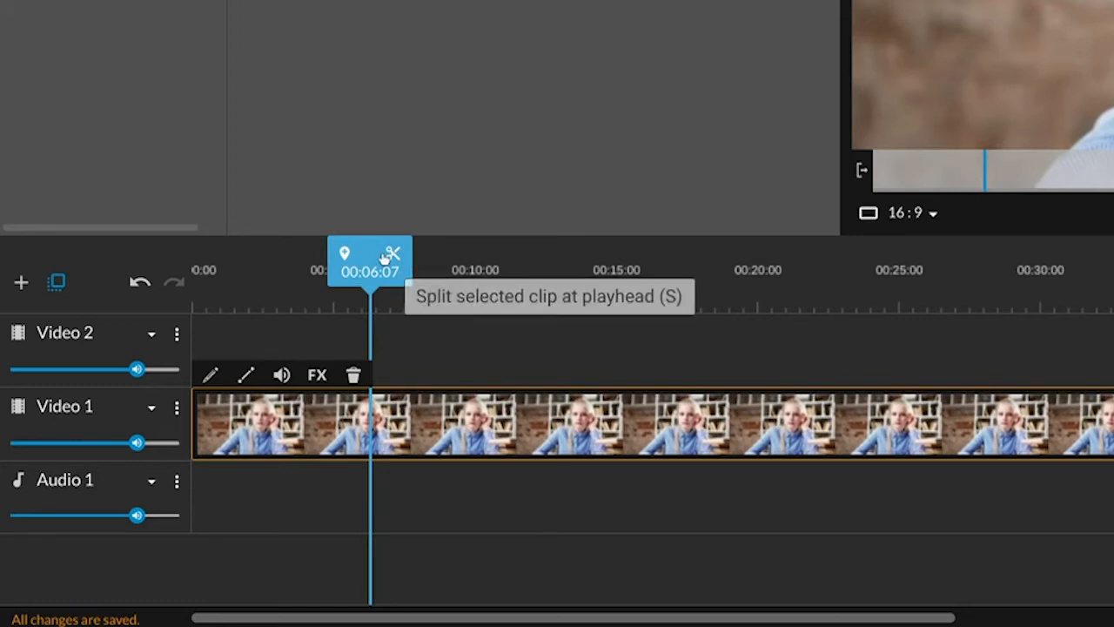
pyautogui.click(386, 258)
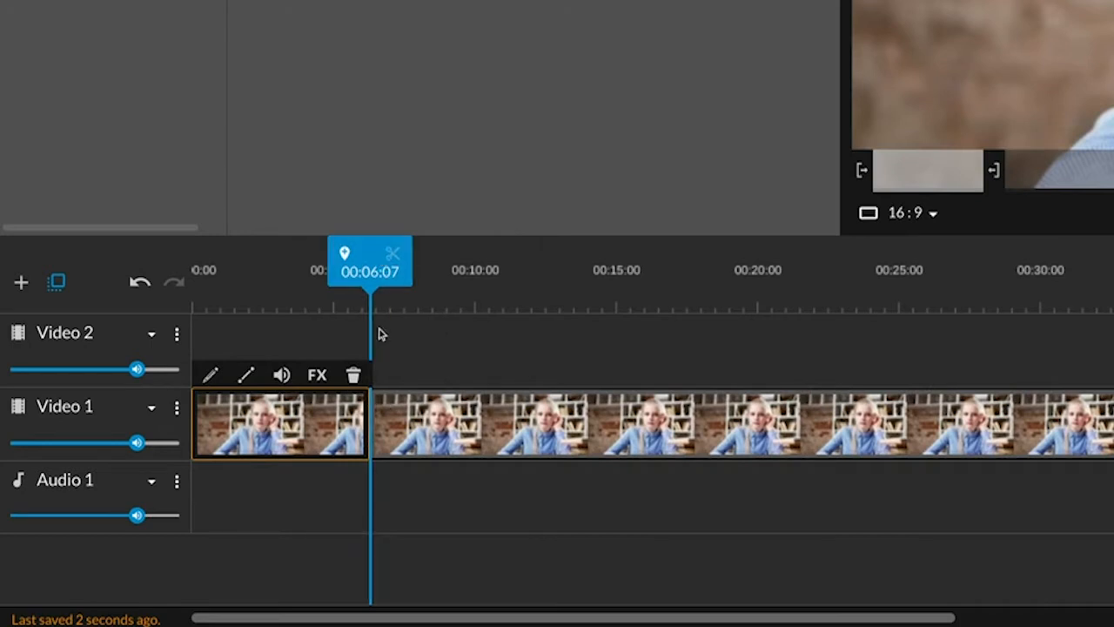
# Step: Play on through the second piece of the interview clip and split it at 00:15:00
pyautogui.click(383, 403)
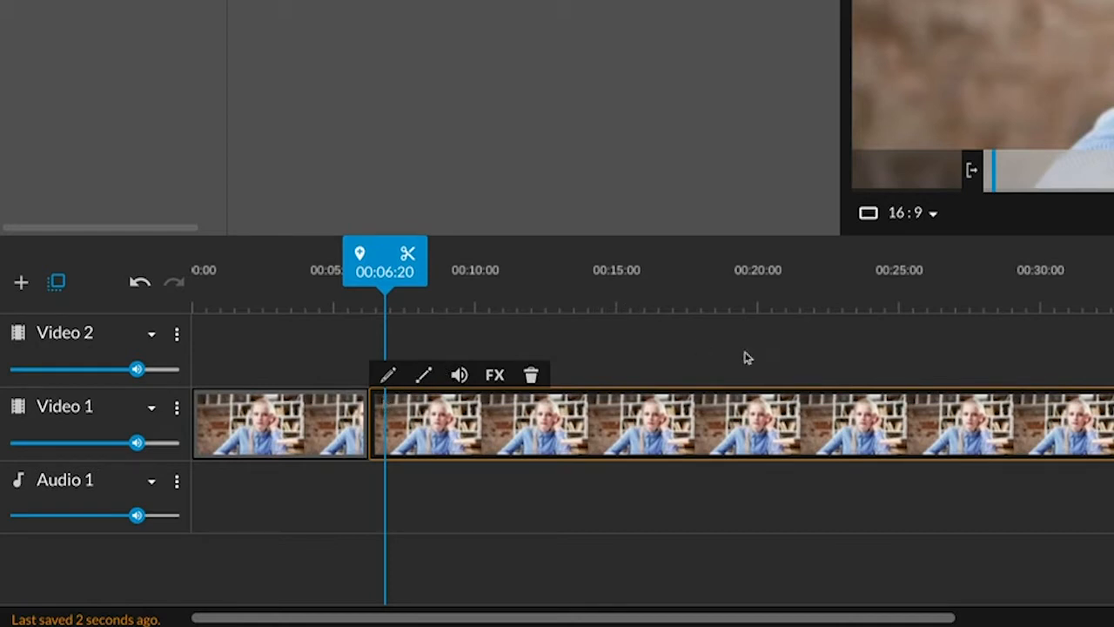
pyautogui.press('space')
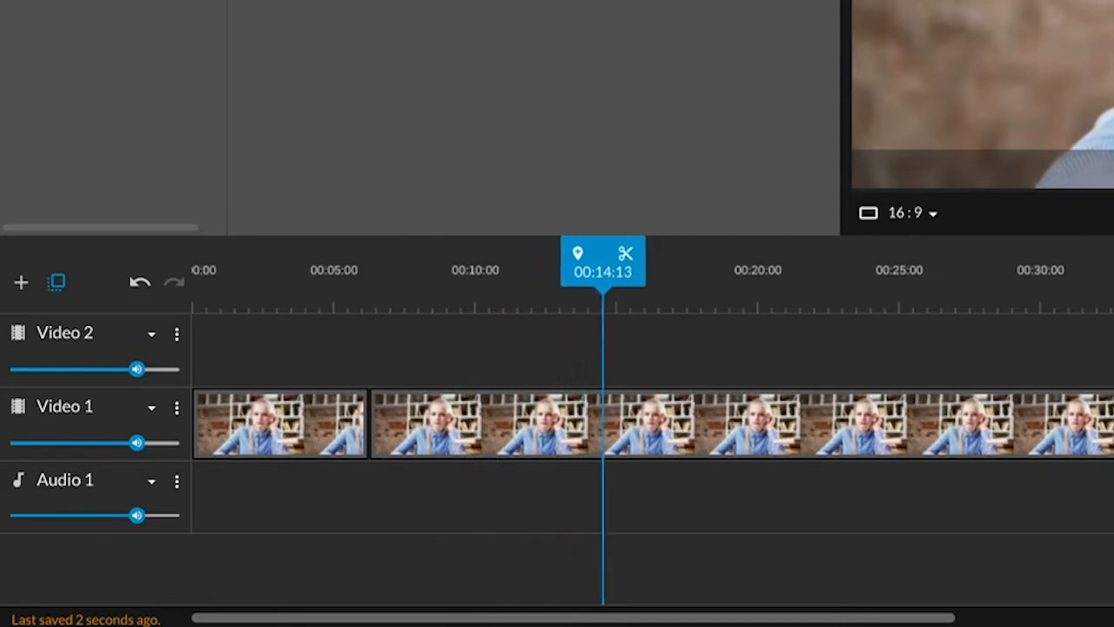
pyautogui.click(740, 425)
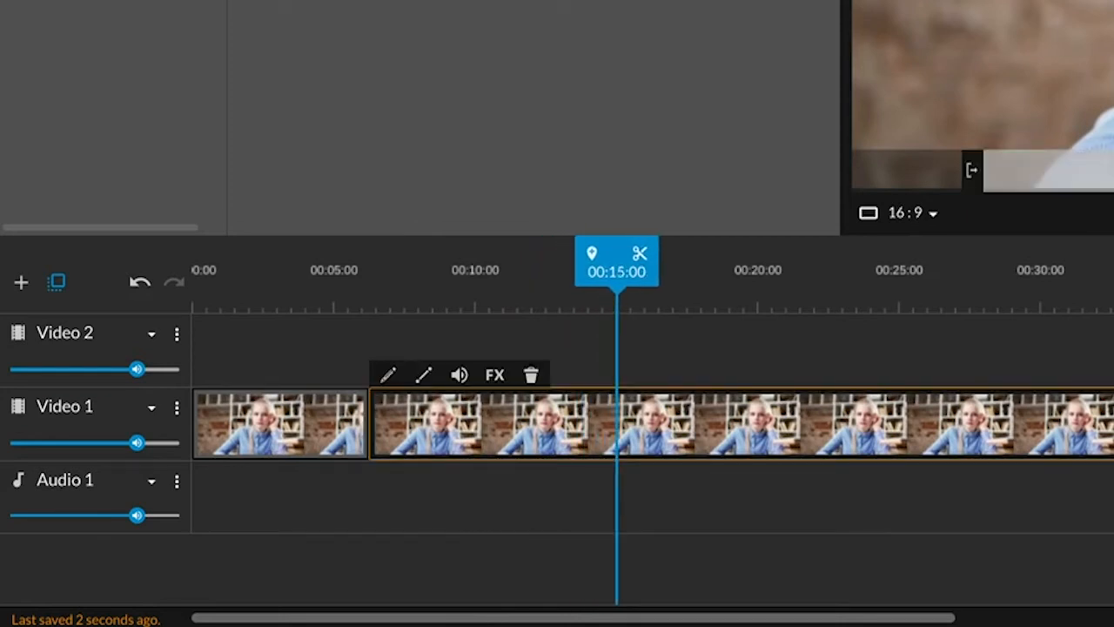
pyautogui.click(640, 251)
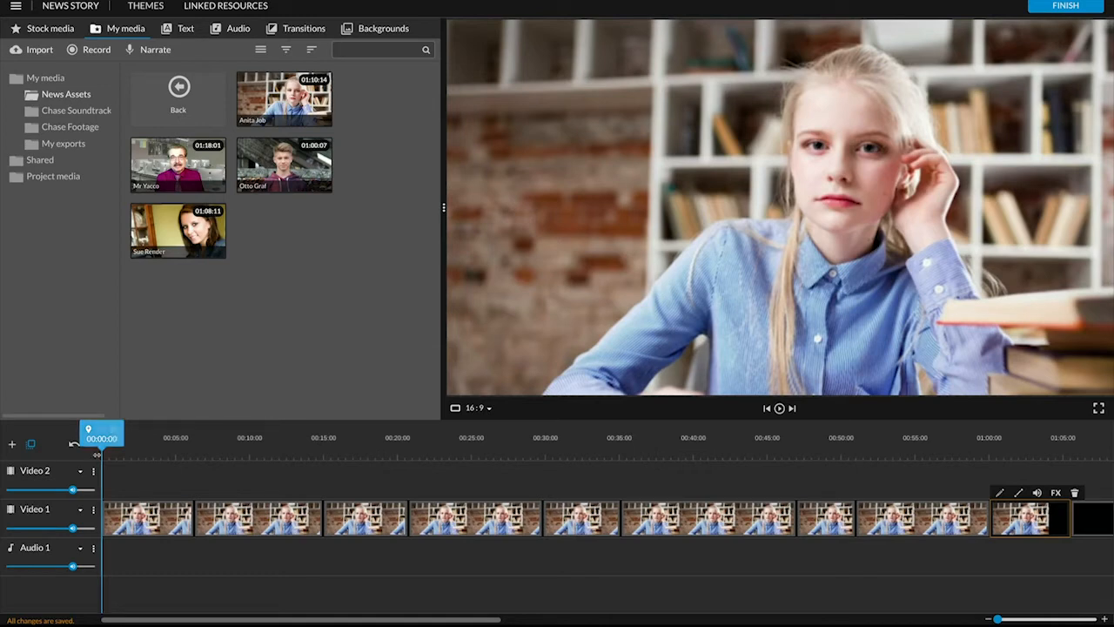
# Step: Preview the first interview segment on the Video 1 track and delete it
pyautogui.click(153, 521)
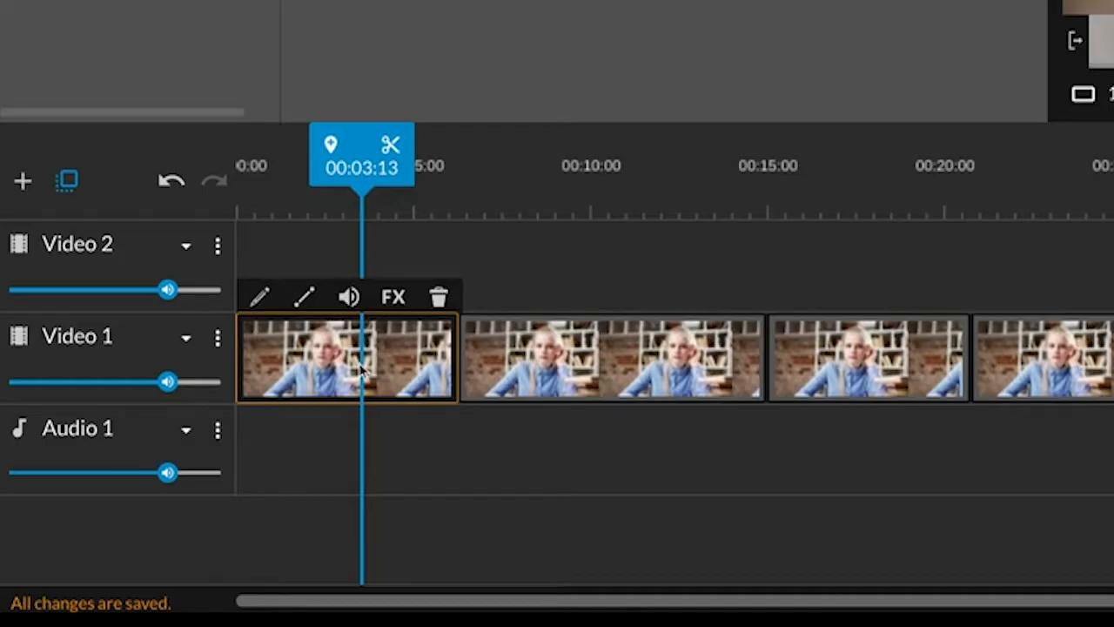
pyautogui.press('space')
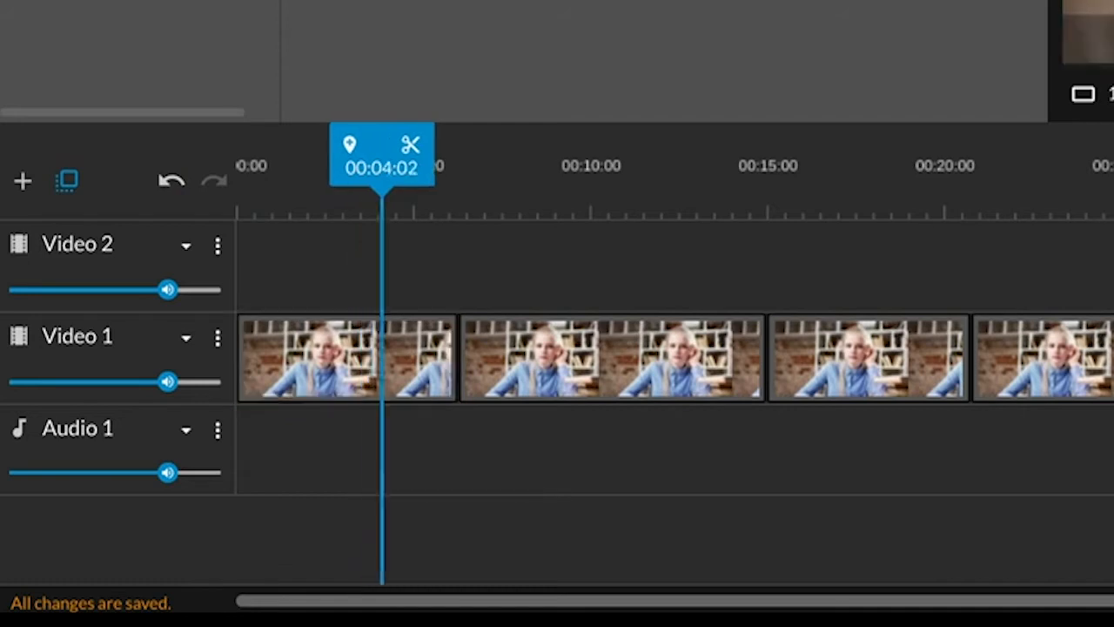
pyautogui.press('space')
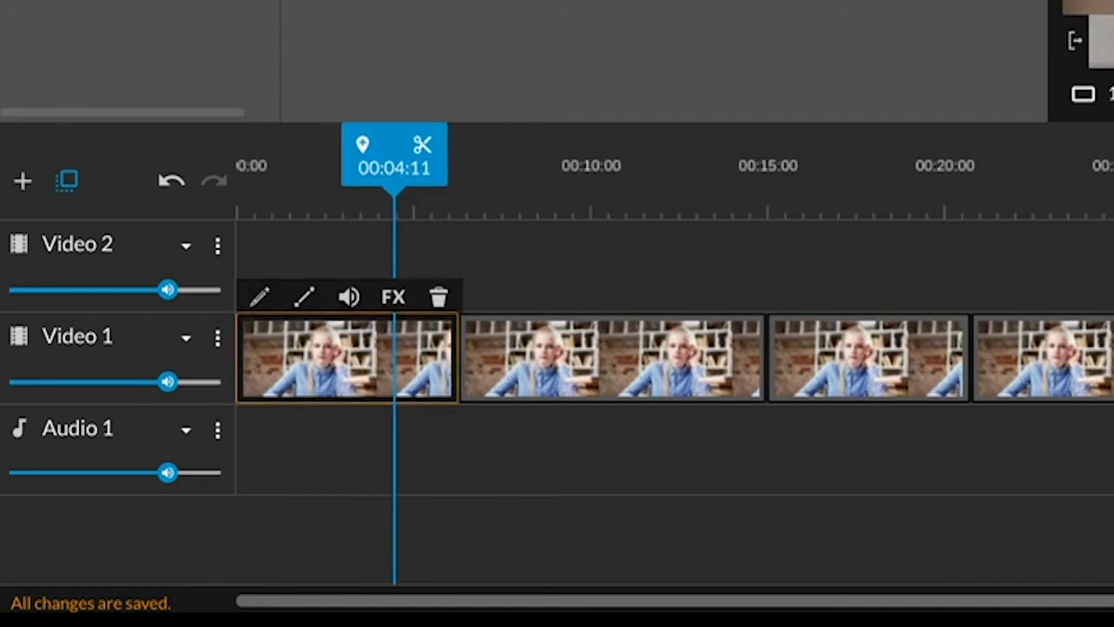
pyautogui.press('Delete')
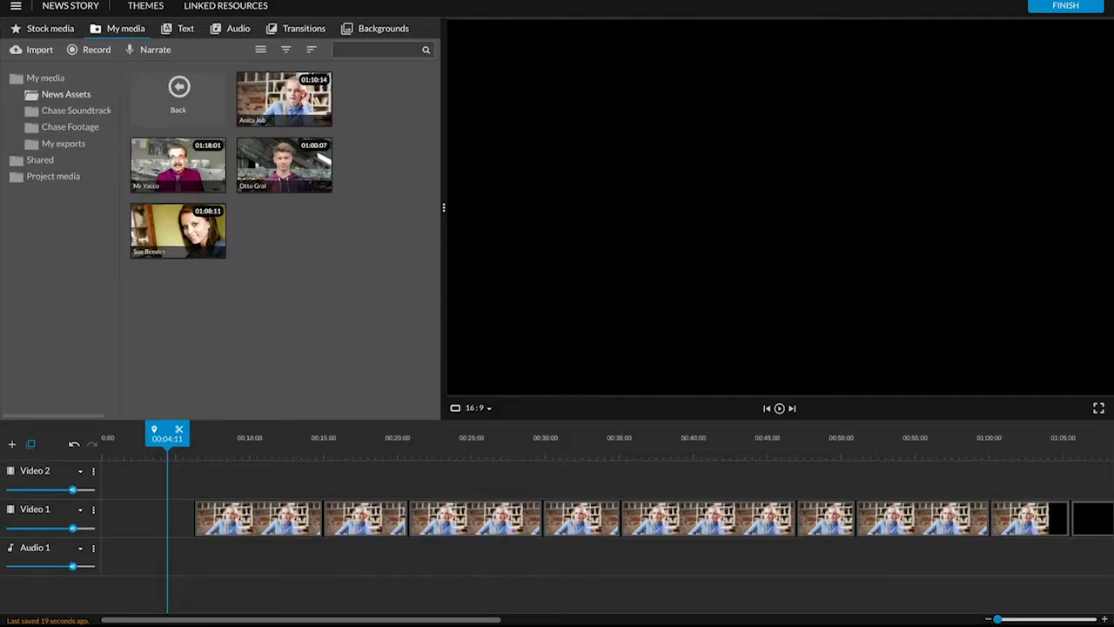
# Step: Preview the interview segment that starts at 00:15:00 on the Video 1 track and delete it
pyautogui.click(344, 519)
pyautogui.press('space')
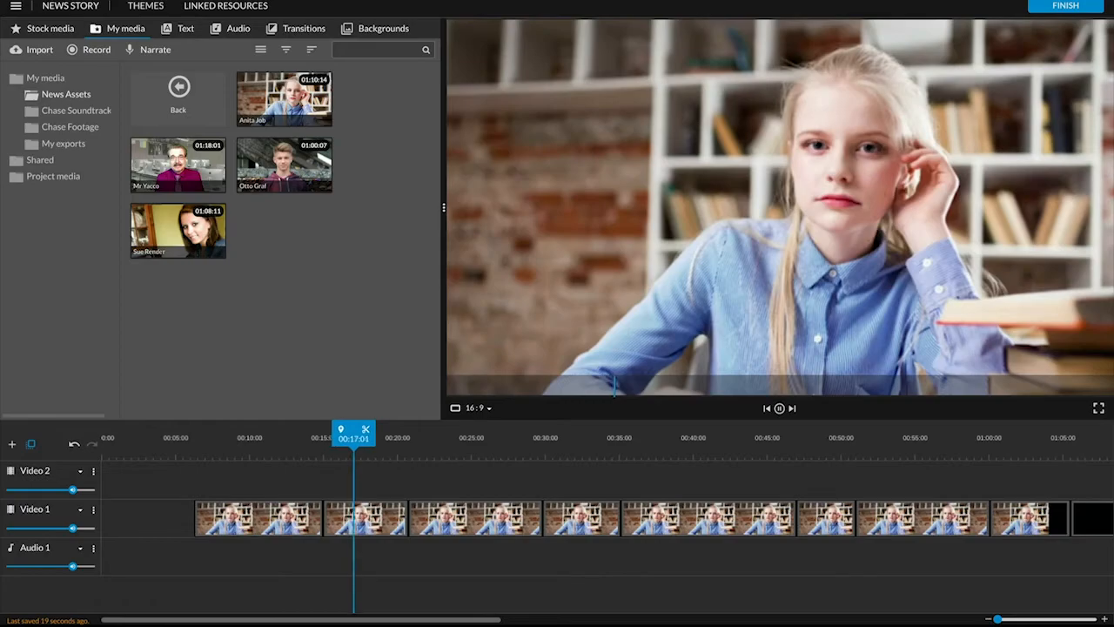
pyautogui.press('space')
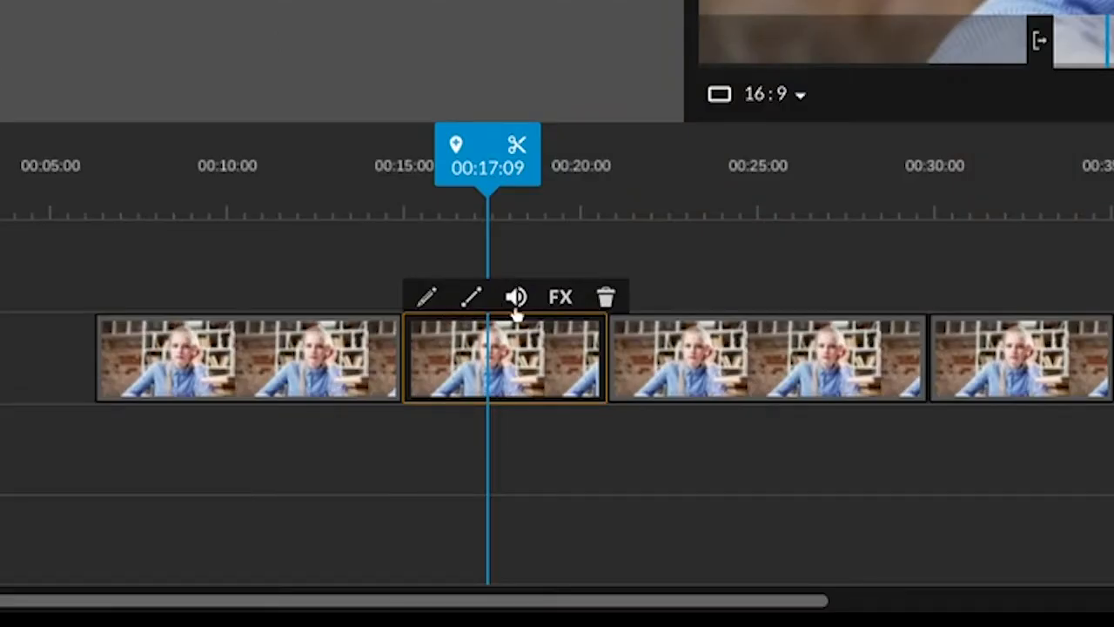
pyautogui.click(596, 299)
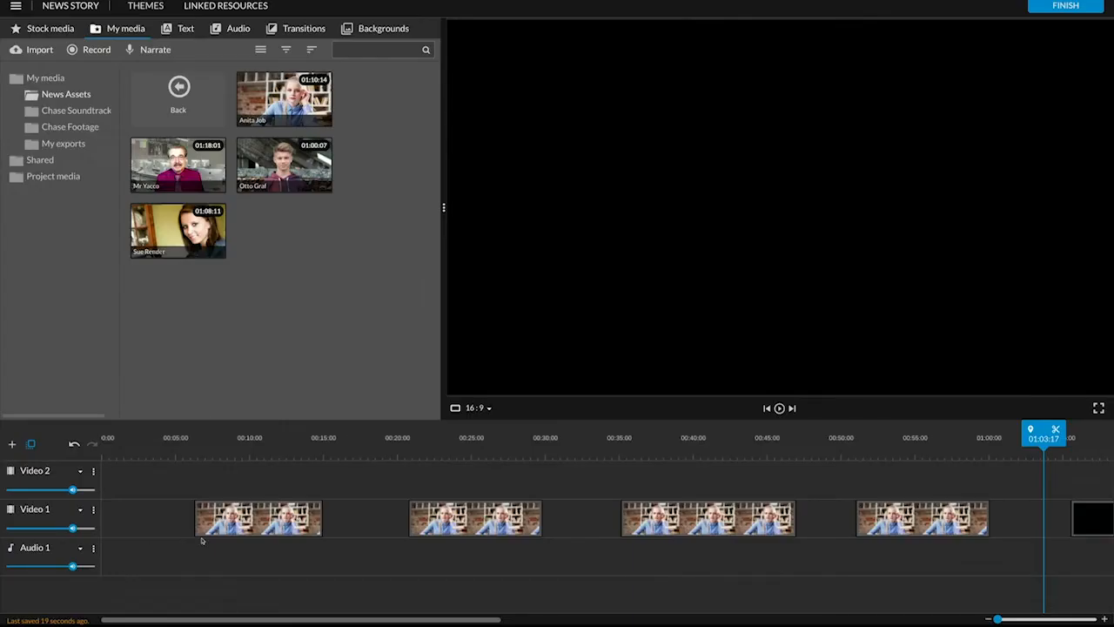
# Step: Slide the girl's four kept segments toward the start of Video 1, placing the third at 00:19:15 and the fourth at 00:33:09
pyautogui.moveTo(266, 521); pyautogui.dragTo(172, 520)
pyautogui.moveTo(444, 522); pyautogui.dragTo(278, 521)
pyautogui.moveTo(696, 519); pyautogui.dragTo(466, 512)
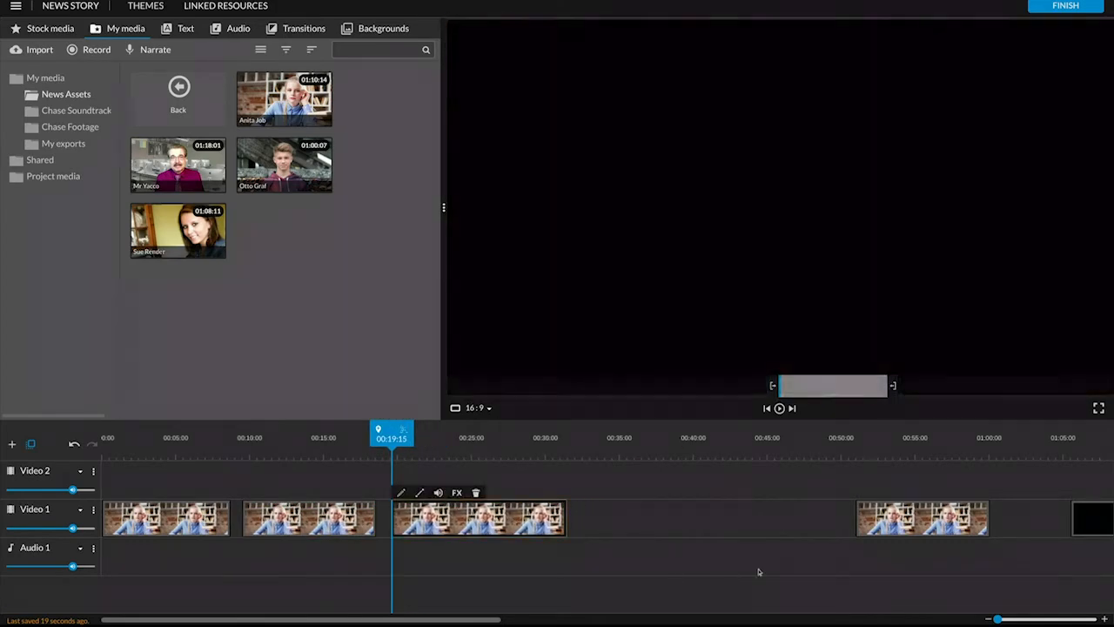
pyautogui.moveTo(910, 523); pyautogui.dragTo(648, 519)
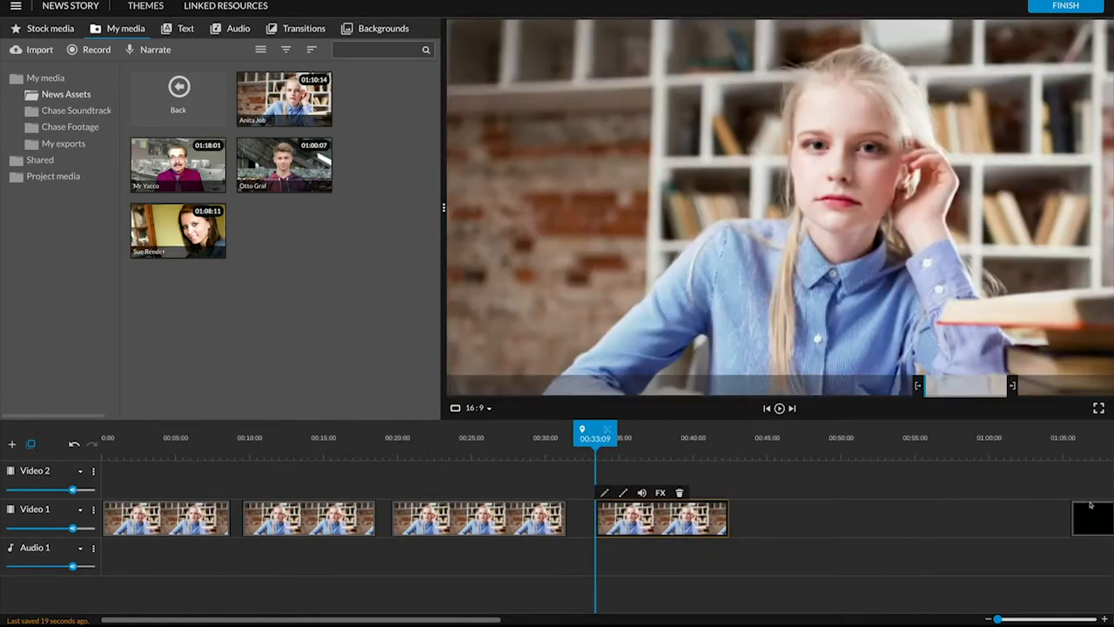
# Step: Place the girl's black end segment at 00:43:00 on Video 1 and add the boy's interview clip after it
pyautogui.moveTo(1089, 515); pyautogui.dragTo(741, 510)
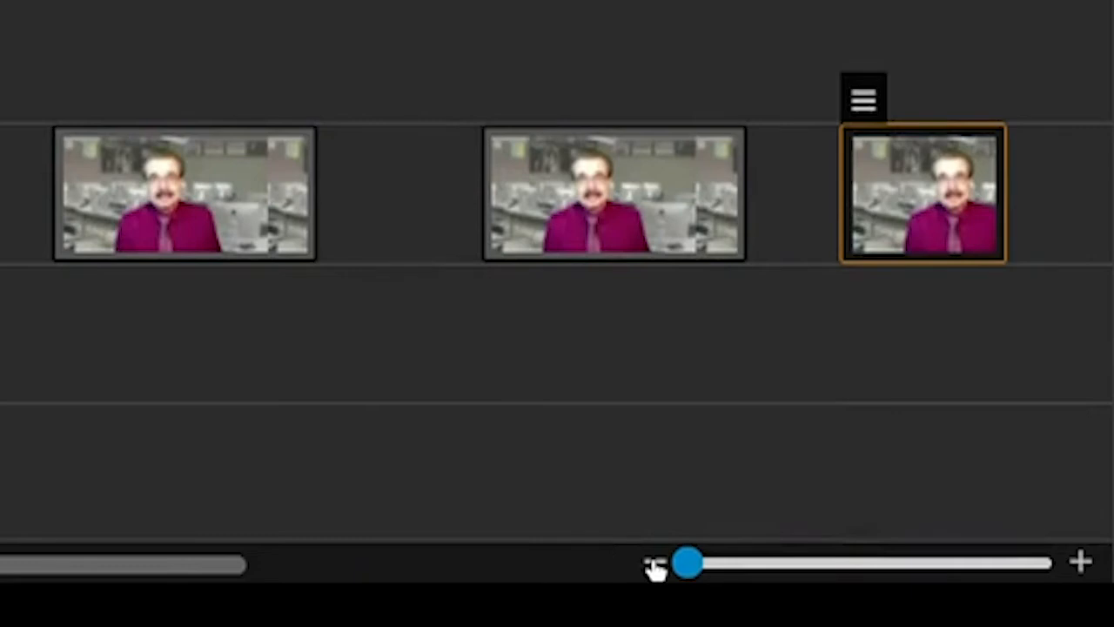
pyautogui.moveTo(662, 552); pyautogui.dragTo(517, 507)
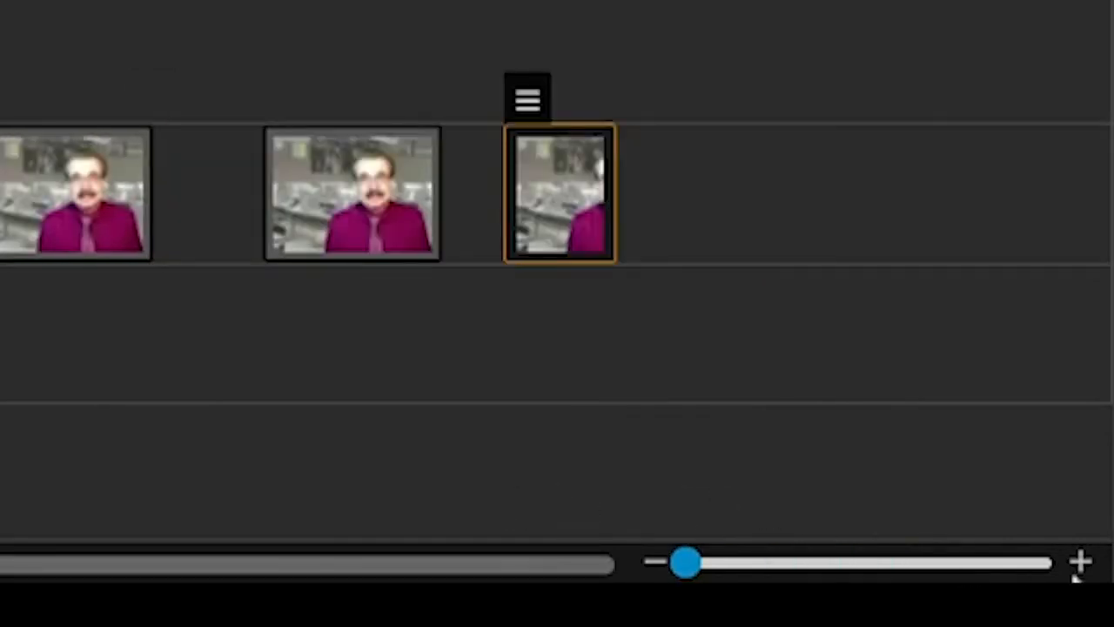
pyautogui.click(1080, 564)
pyautogui.click(1080, 564)
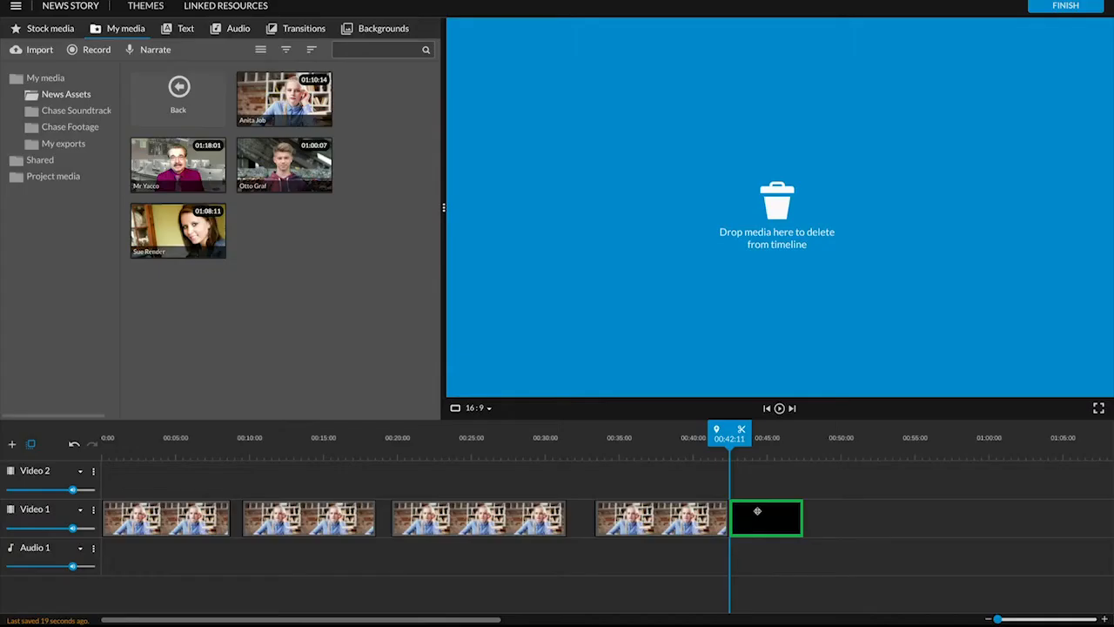
pyautogui.moveTo(766, 519); pyautogui.dragTo(775, 520)
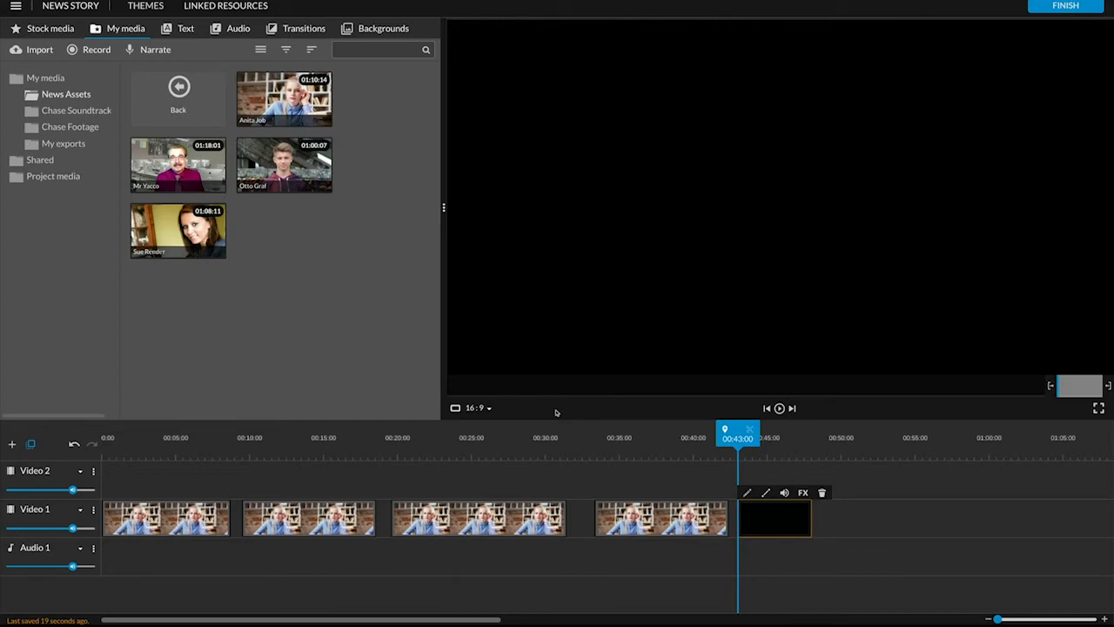
pyautogui.click(284, 166)
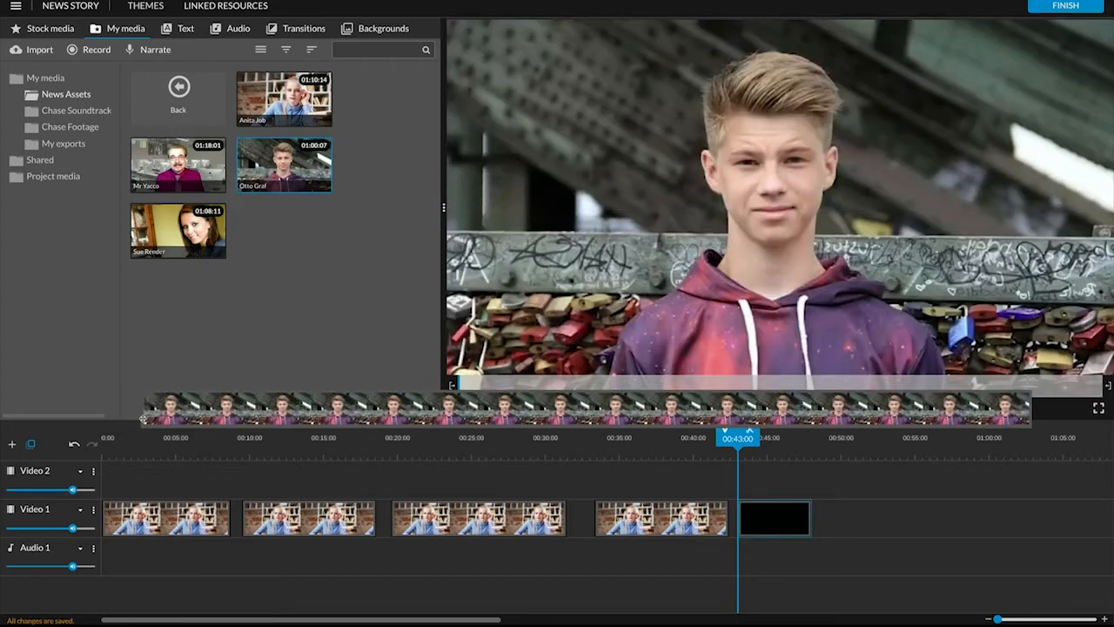
pyautogui.moveTo(142, 419); pyautogui.dragTo(865, 520)
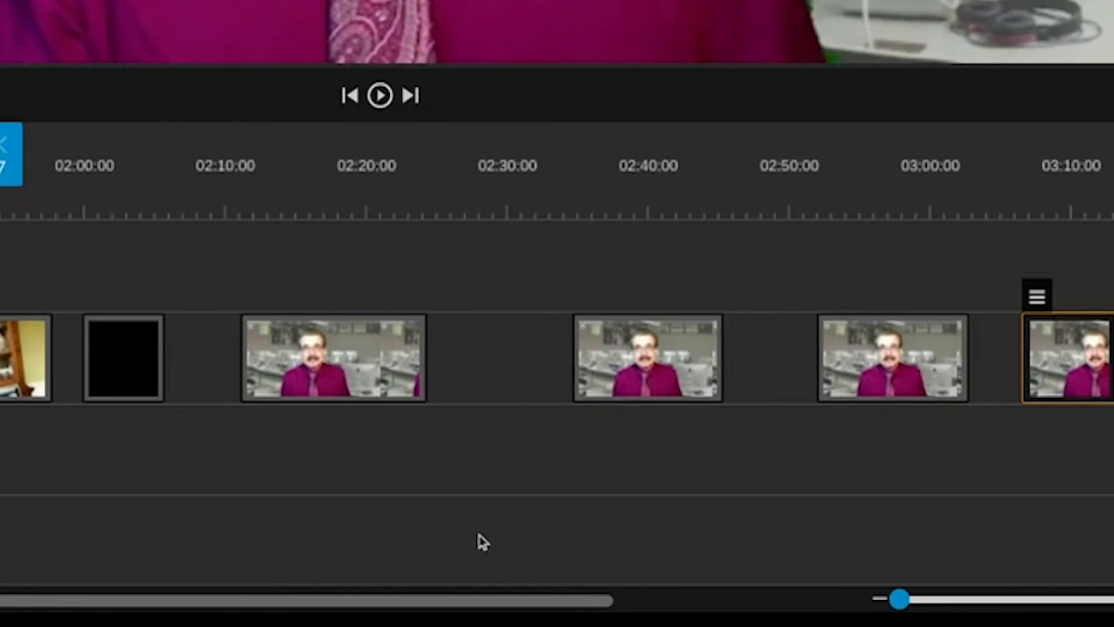
# Step: Close the gaps between the man's four interview segments on Video 1, starting at 02:05:21, with the last one at 02:40:22
pyautogui.moveTo(364, 347); pyautogui.dragTo(283, 311)
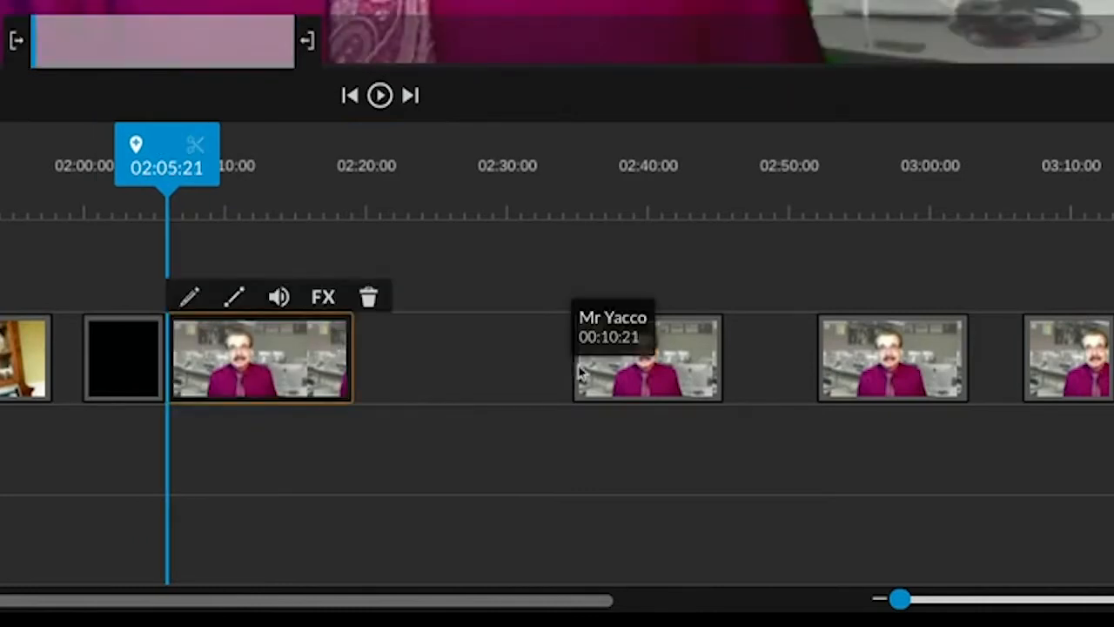
pyautogui.moveTo(622, 354); pyautogui.dragTo(408, 335)
pyautogui.click(862, 357)
pyautogui.moveTo(853, 327); pyautogui.dragTo(538, 319)
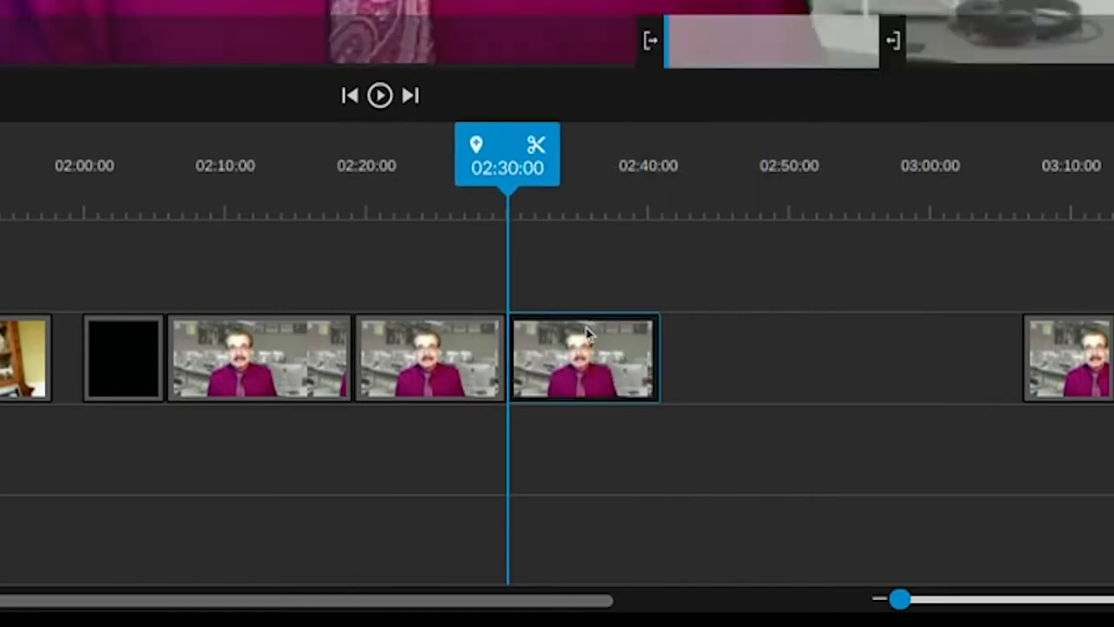
pyautogui.moveTo(1036, 360); pyautogui.dragTo(699, 312)
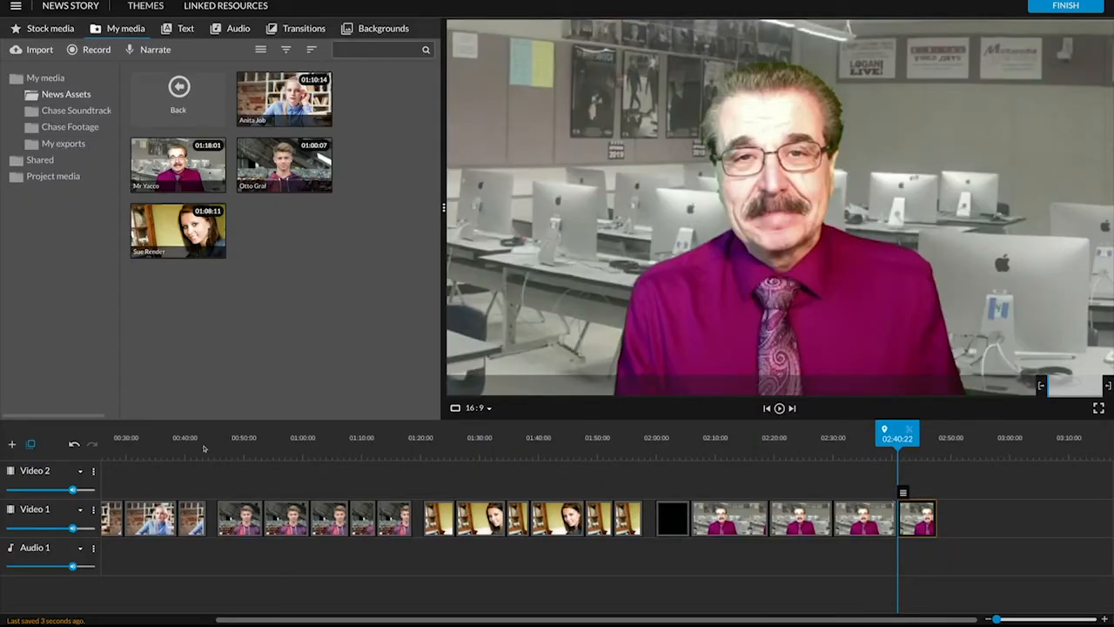
# Step: Move all of the girl's segments except the first from Video 1 up to Video 2, starting at 00:31:08
pyautogui.moveTo(245, 622)
pyautogui.moveTo(706, 620); pyautogui.dragTo(514, 620)
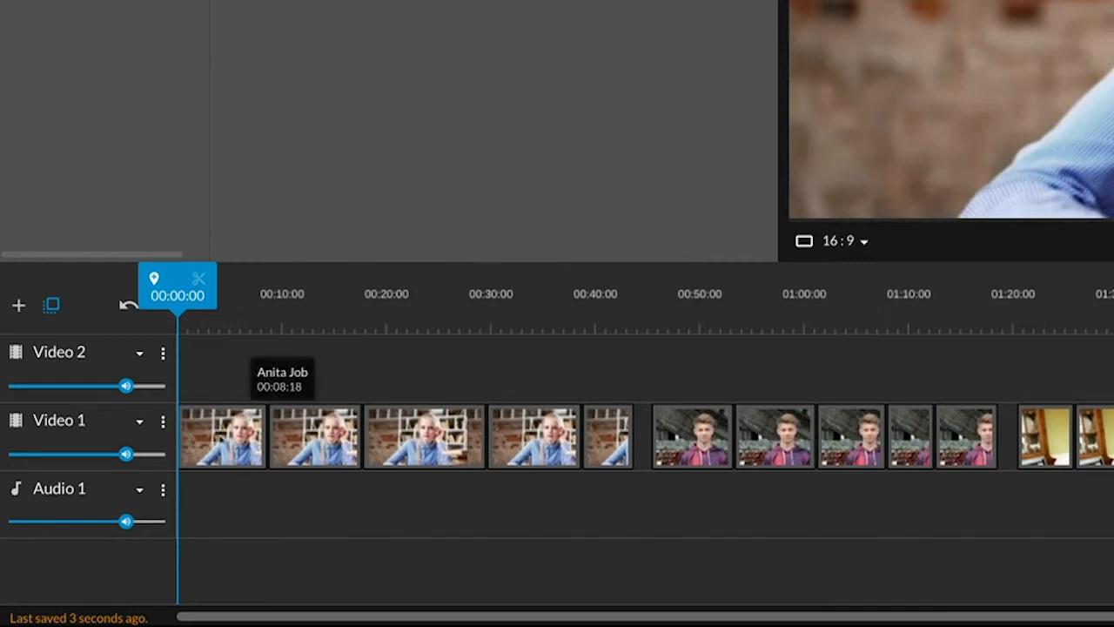
pyautogui.click(218, 439)
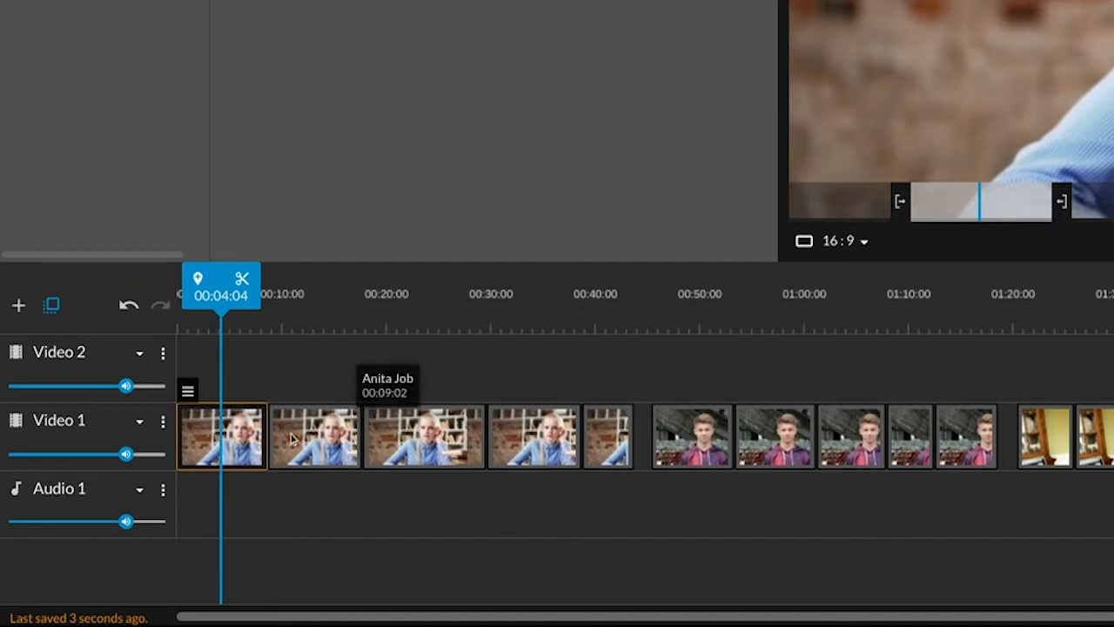
pyautogui.moveTo(319, 366); pyautogui.dragTo(598, 460)
pyautogui.moveTo(340, 439); pyautogui.dragTo(561, 370)
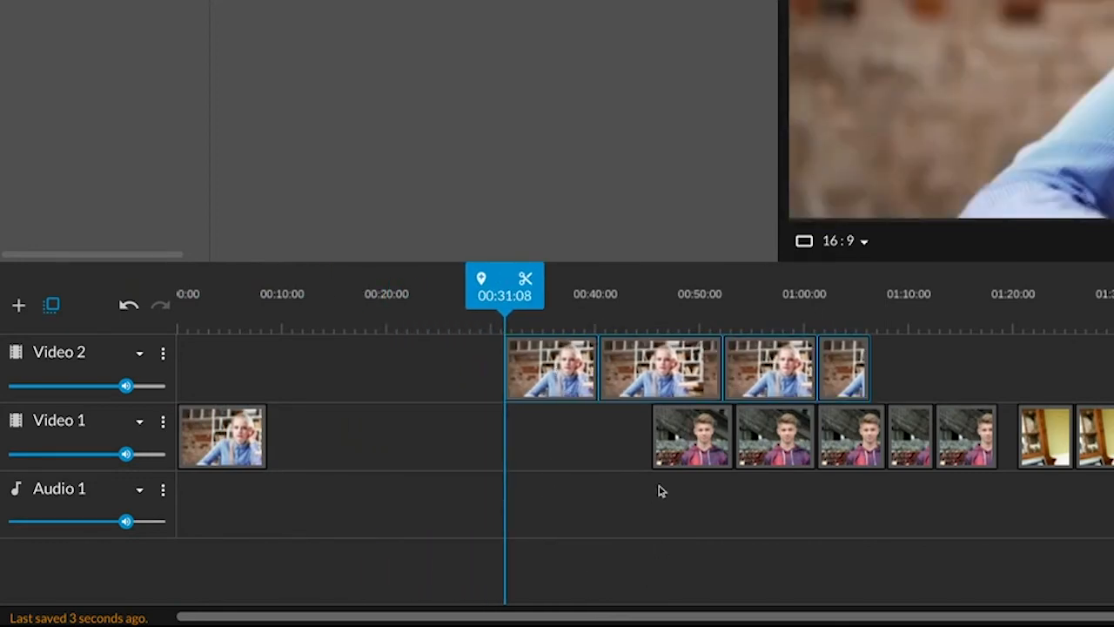
# Step: Place the boy's first segment at 00:08:18 on Video 1 and the woman's first segment directly after it
pyautogui.click(690, 453)
pyautogui.moveTo(690, 452); pyautogui.dragTo(282, 430)
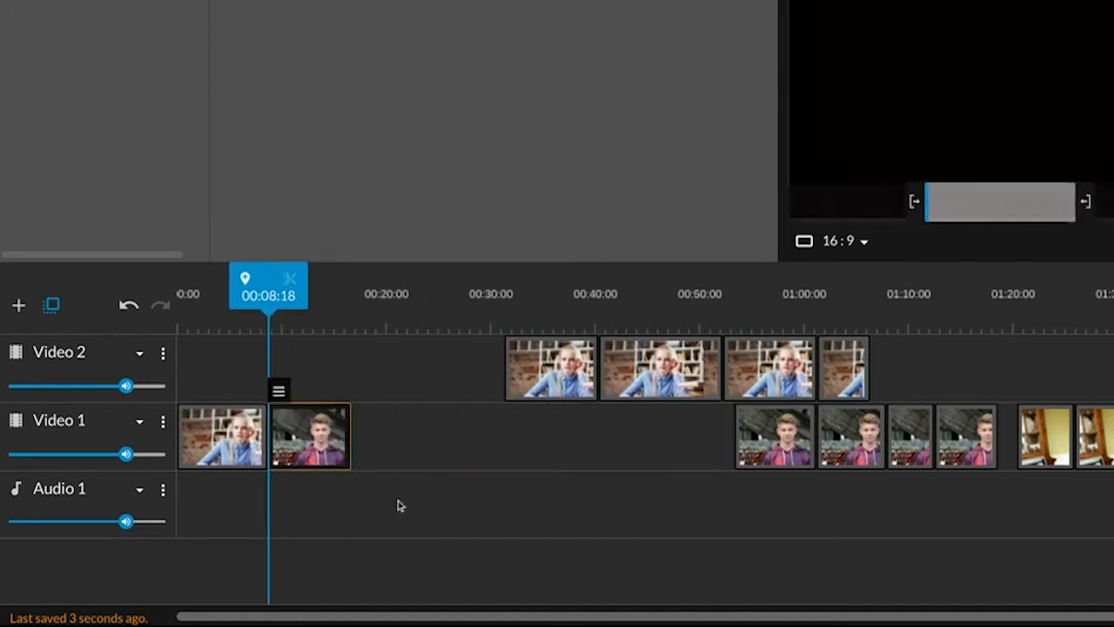
pyautogui.click(734, 477)
pyautogui.moveTo(733, 477); pyautogui.dragTo(186, 467)
# Step: Line up the second answers on Video 1: the girl's at 00:26:04, the boy's at 00:35:06 and the woman's at 00:43:03
pyautogui.moveTo(319, 421); pyautogui.dragTo(267, 463)
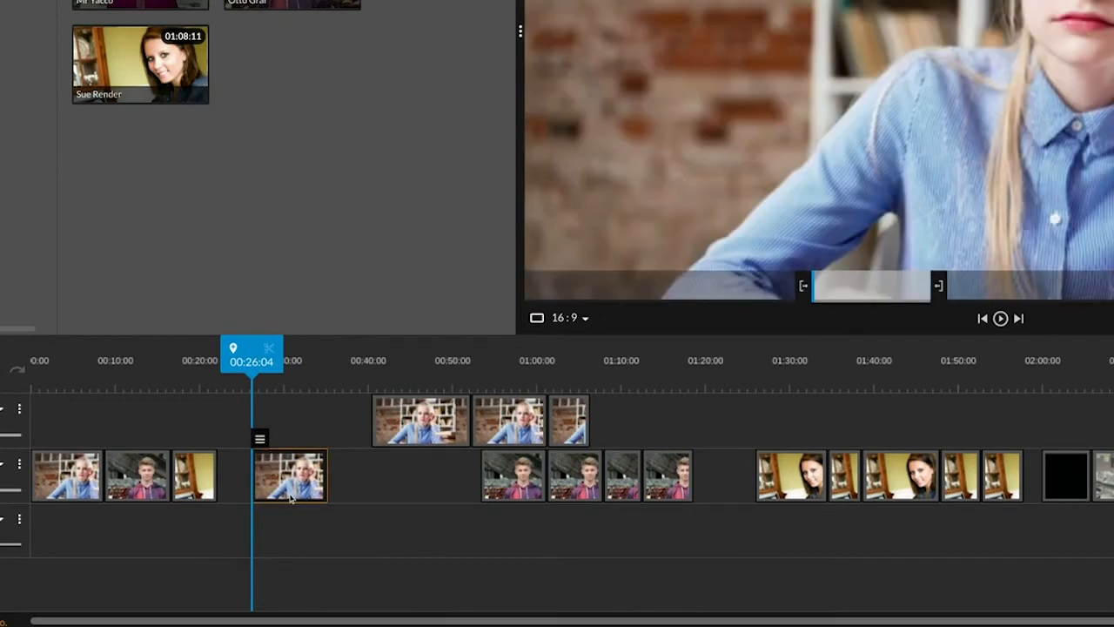
pyautogui.moveTo(527, 480); pyautogui.dragTo(380, 487)
pyautogui.moveTo(373, 487); pyautogui.dragTo(373, 487)
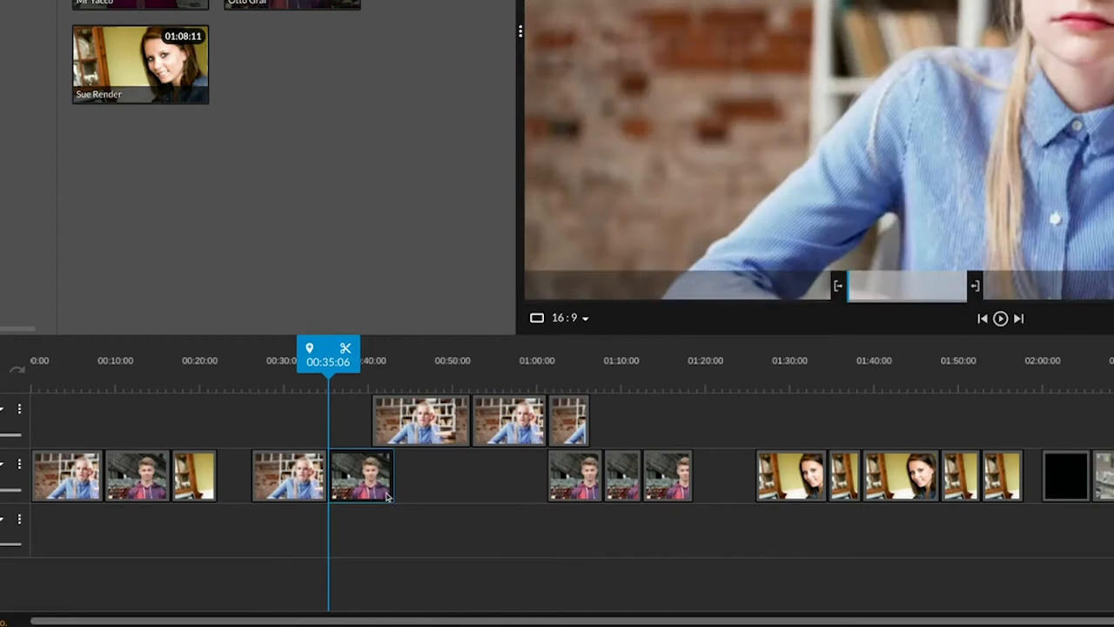
pyautogui.moveTo(785, 467); pyautogui.dragTo(416, 468)
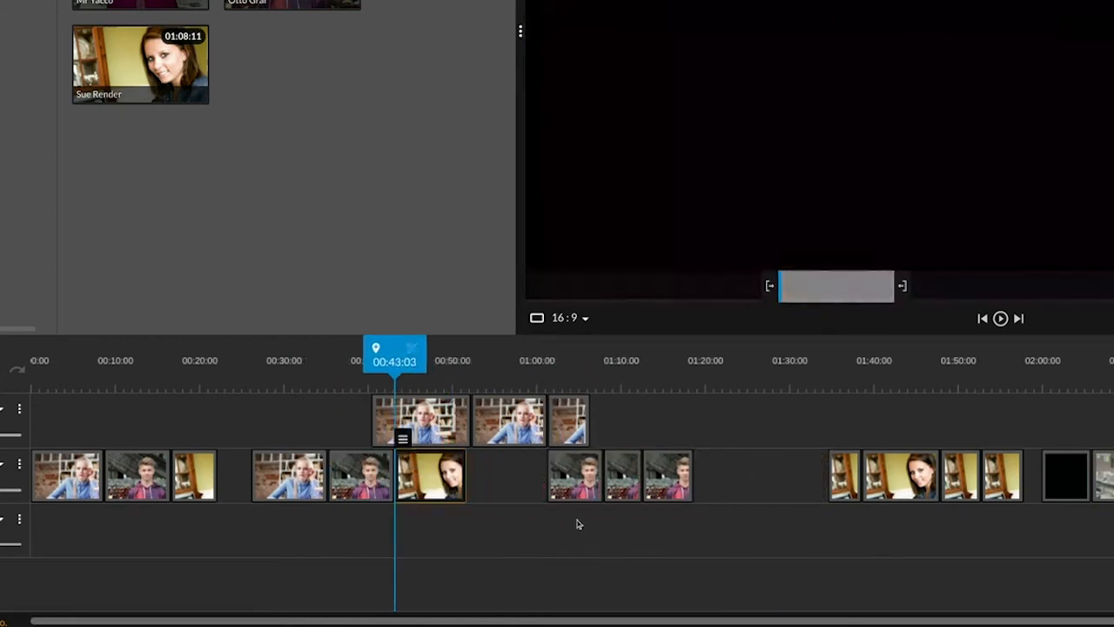
# Step: Shift the boy's three remaining segments to Video 2 and line up the girl's, boy's and woman's third answers end to end on Video 1
pyautogui.moveTo(513, 476); pyautogui.dragTo(780, 422)
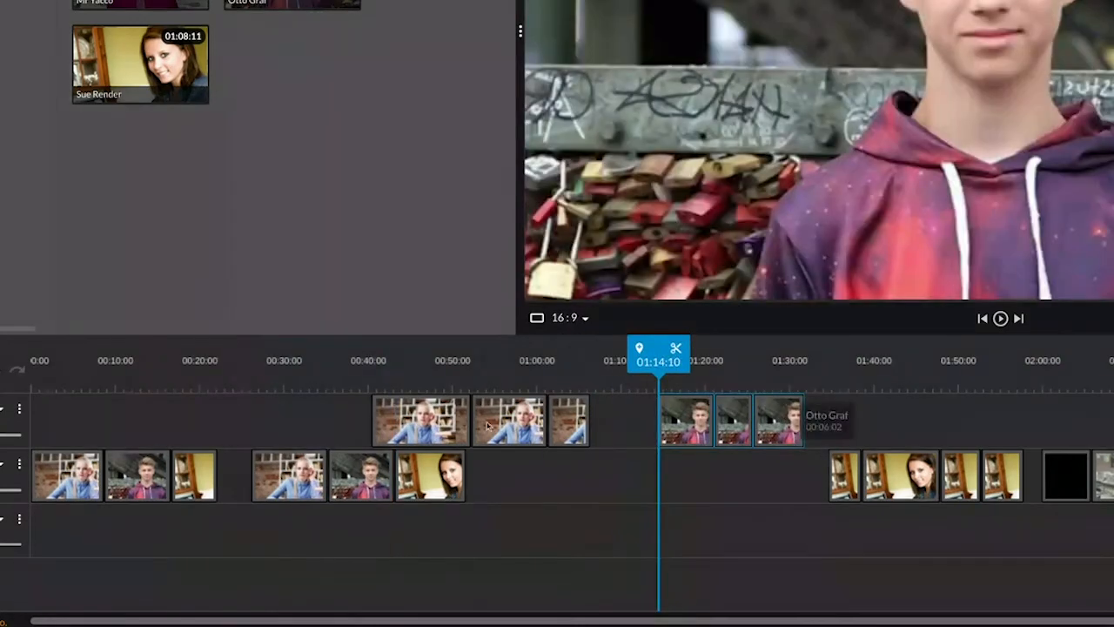
pyautogui.click(396, 404)
pyautogui.moveTo(396, 405); pyautogui.dragTo(496, 470)
pyautogui.moveTo(685, 423); pyautogui.dragTo(595, 475)
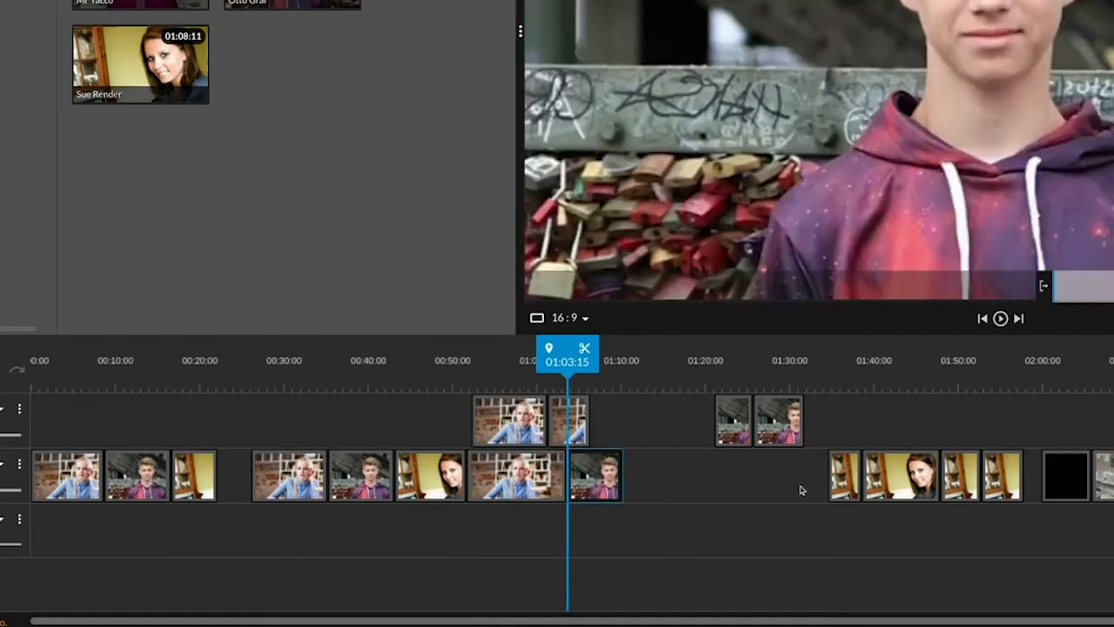
pyautogui.moveTo(841, 481); pyautogui.dragTo(627, 460)
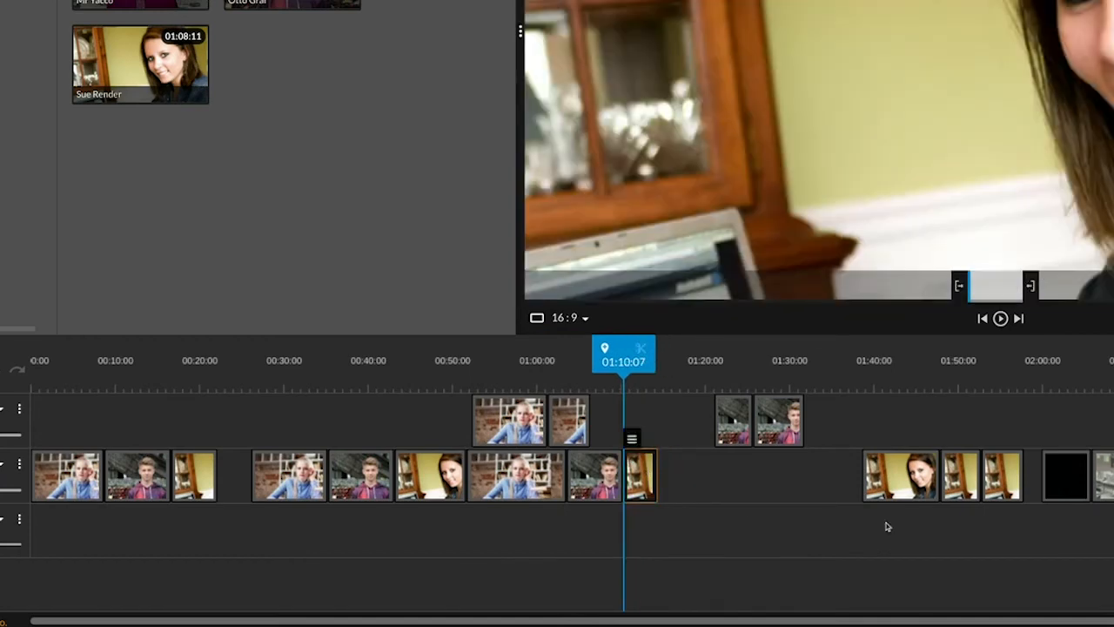
# Step: Move the woman's three remaining segments from Video 1 up to Video 2, starting at 01:40:17
pyautogui.moveTo(889, 428); pyautogui.dragTo(982, 494)
pyautogui.moveTo(915, 488); pyautogui.dragTo(926, 424)
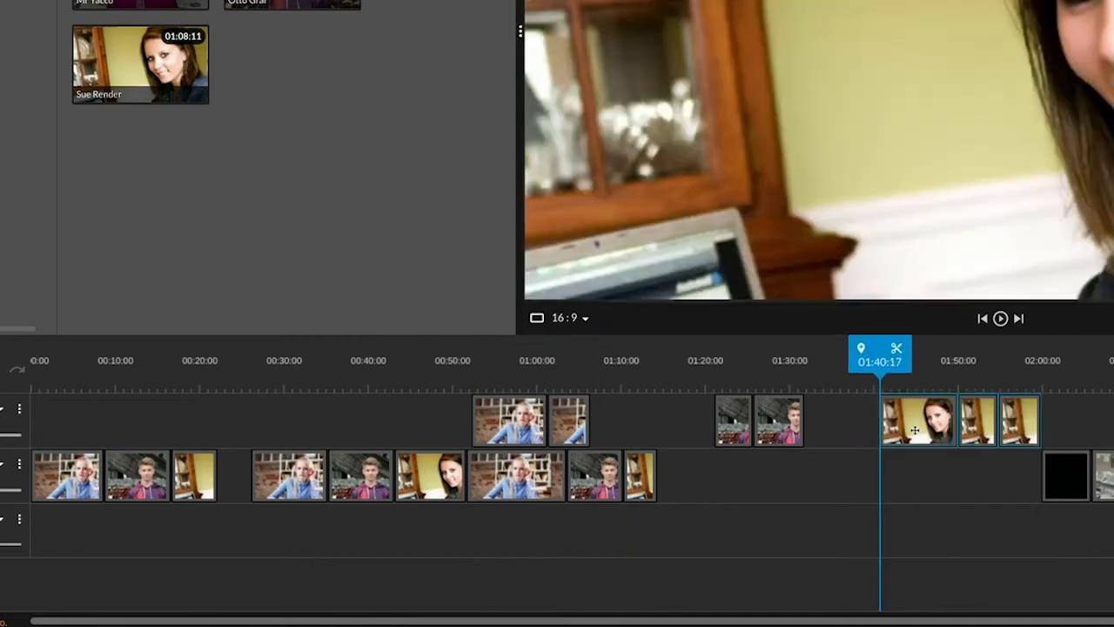
pyautogui.click(795, 482)
# Step: Assemble the girl's, boy's and woman's fourth answers on Video 1 from 01:23:22, and shift the third answer group to 00:55:19
pyautogui.moveTo(510, 419); pyautogui.dragTo(728, 505)
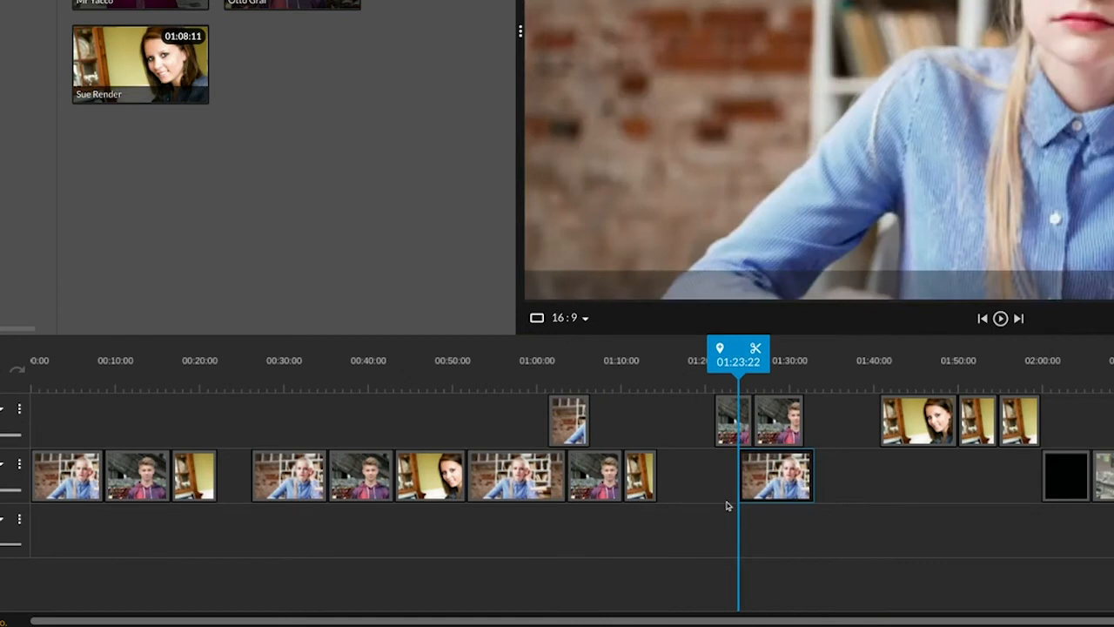
pyautogui.moveTo(509, 524); pyautogui.dragTo(651, 460)
pyautogui.moveTo(509, 470); pyautogui.dragTo(543, 471)
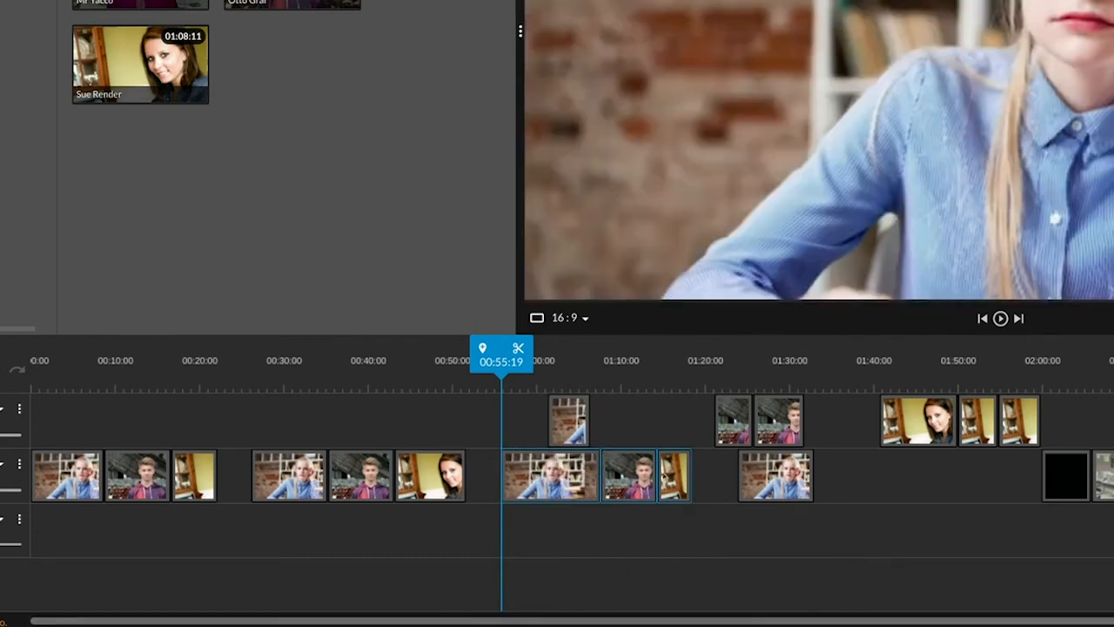
pyautogui.moveTo(739, 431); pyautogui.dragTo(897, 500)
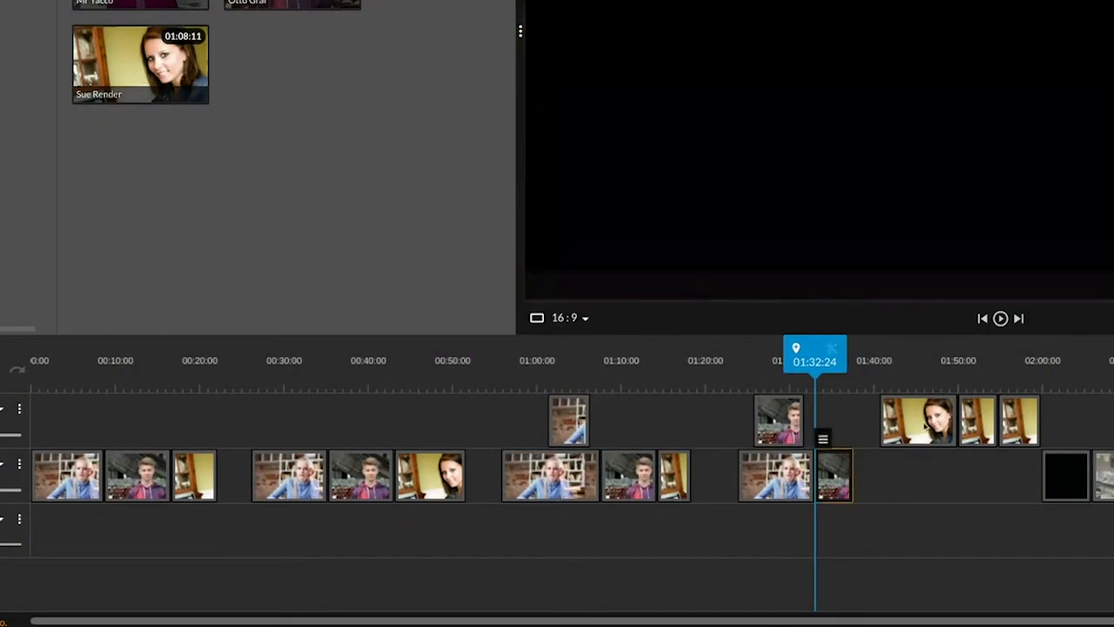
pyautogui.moveTo(920, 424); pyautogui.dragTo(887, 459)
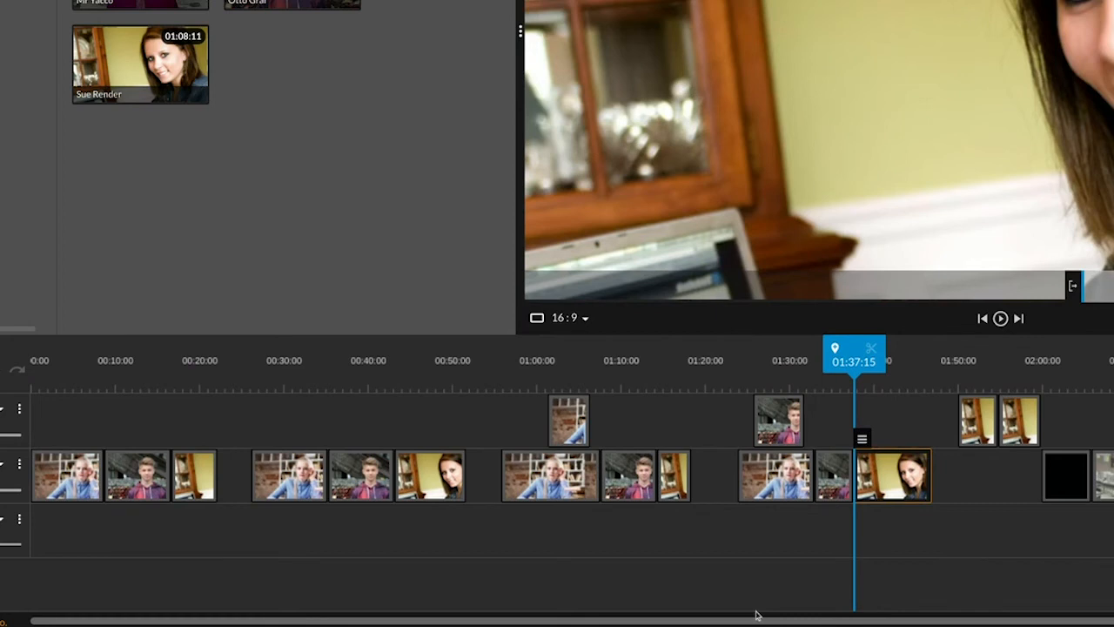
# Step: Move the black segment and all of the man's segments on Video 1 together to start at about 02:16:00
pyautogui.moveTo(788, 620); pyautogui.dragTo(955, 623)
pyautogui.moveTo(962, 622)
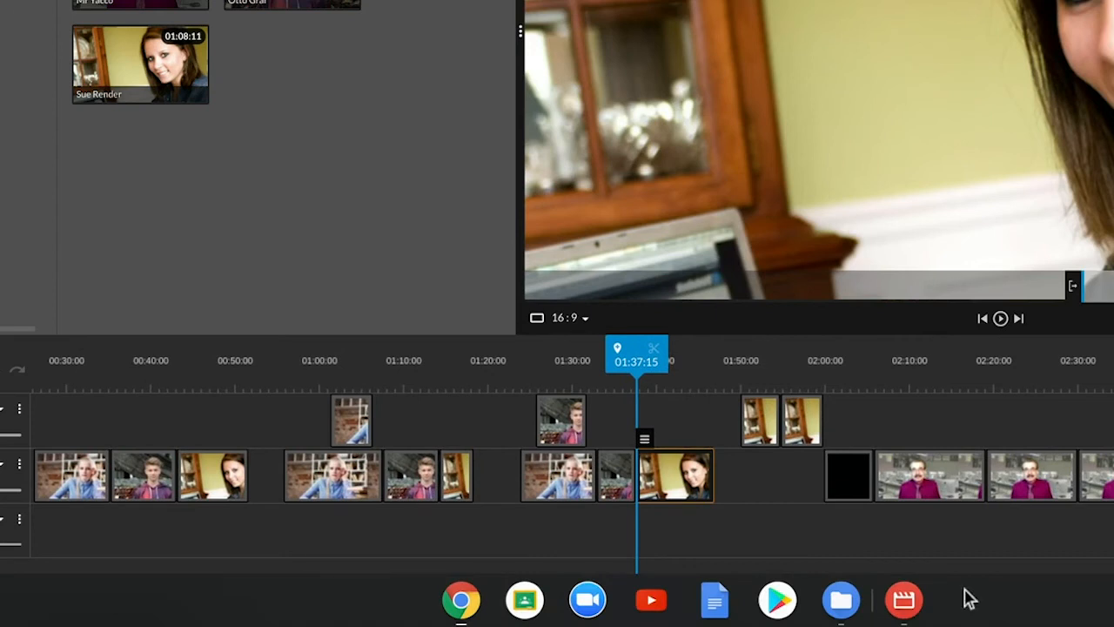
pyautogui.moveTo(850, 434); pyautogui.dragTo(1088, 487)
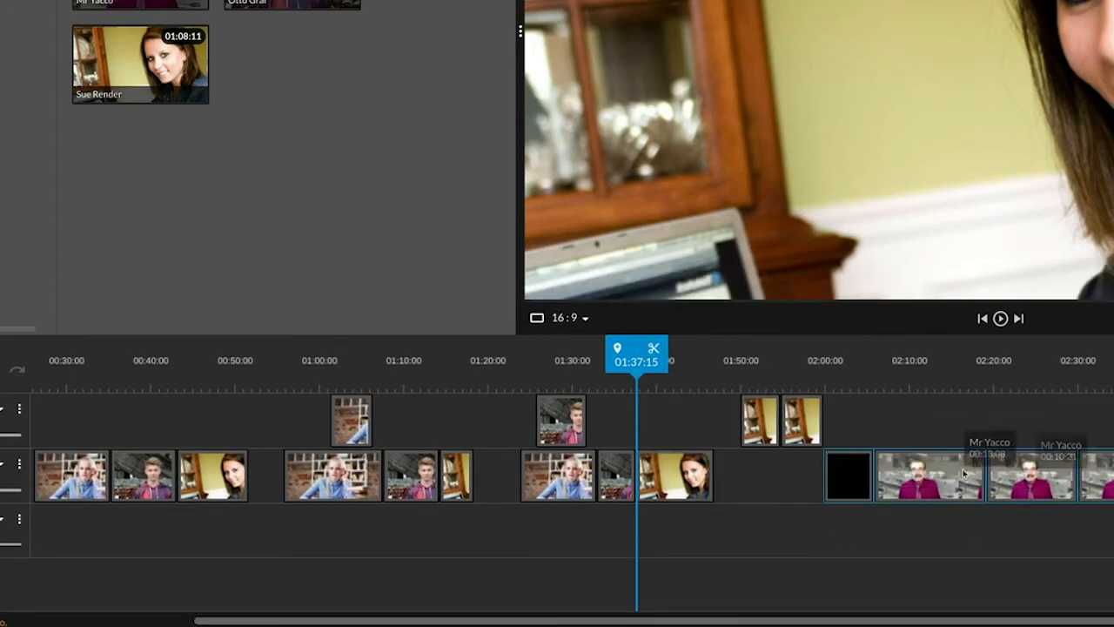
pyautogui.moveTo(844, 492); pyautogui.dragTo(985, 494)
# Step: Place the last segments of the girl and boy and the woman's two remaining segments in sequence on Video 1 from about 01:51:00
pyautogui.moveTo(360, 419); pyautogui.dragTo(776, 492)
pyautogui.moveTo(562, 420); pyautogui.dragTo(810, 446)
pyautogui.moveTo(756, 417); pyautogui.dragTo(863, 477)
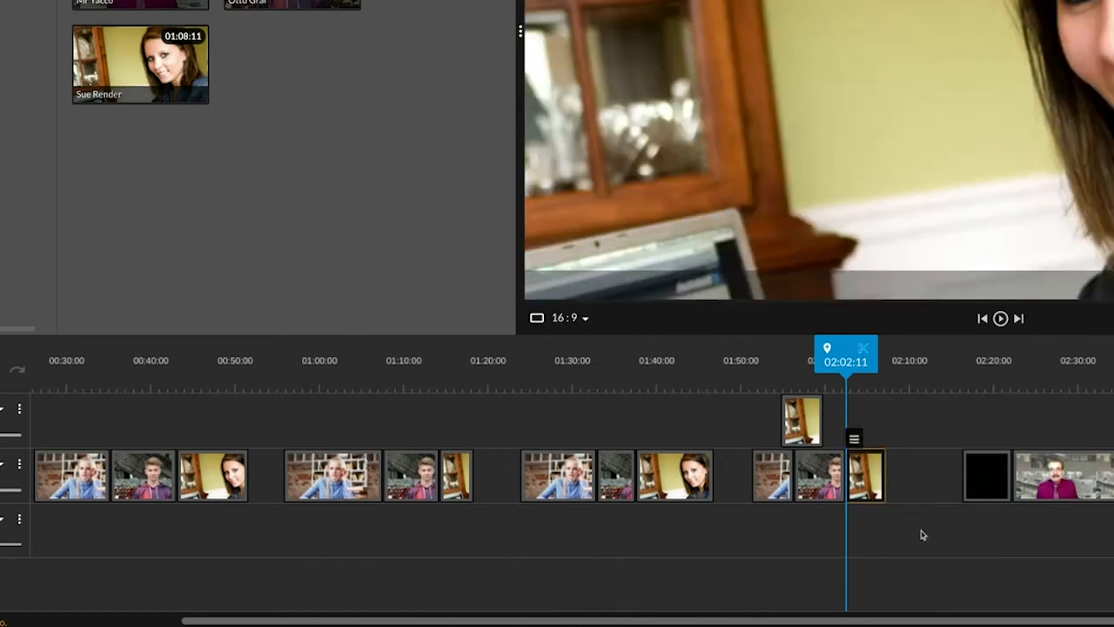
pyautogui.moveTo(800, 420); pyautogui.dragTo(932, 479)
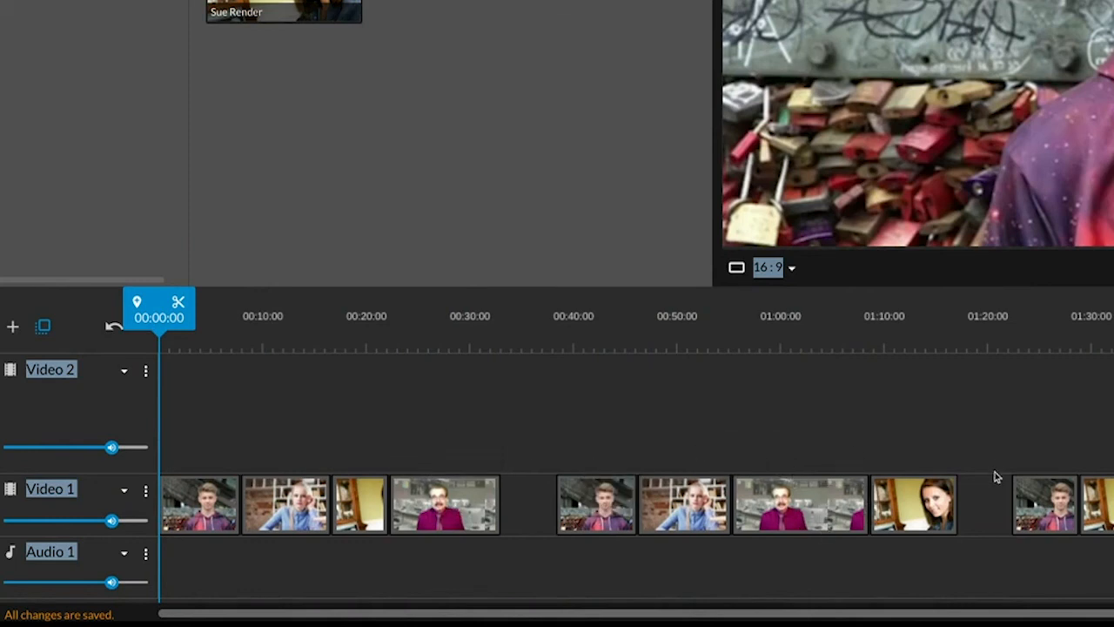
pyautogui.moveTo(204, 505)
pyautogui.mouseDown()
pyautogui.moveTo(249, 427)
pyautogui.moveTo(331, 412)
pyautogui.moveTo(229, 413)
pyautogui.moveTo(206, 503)
pyautogui.mouseUp()
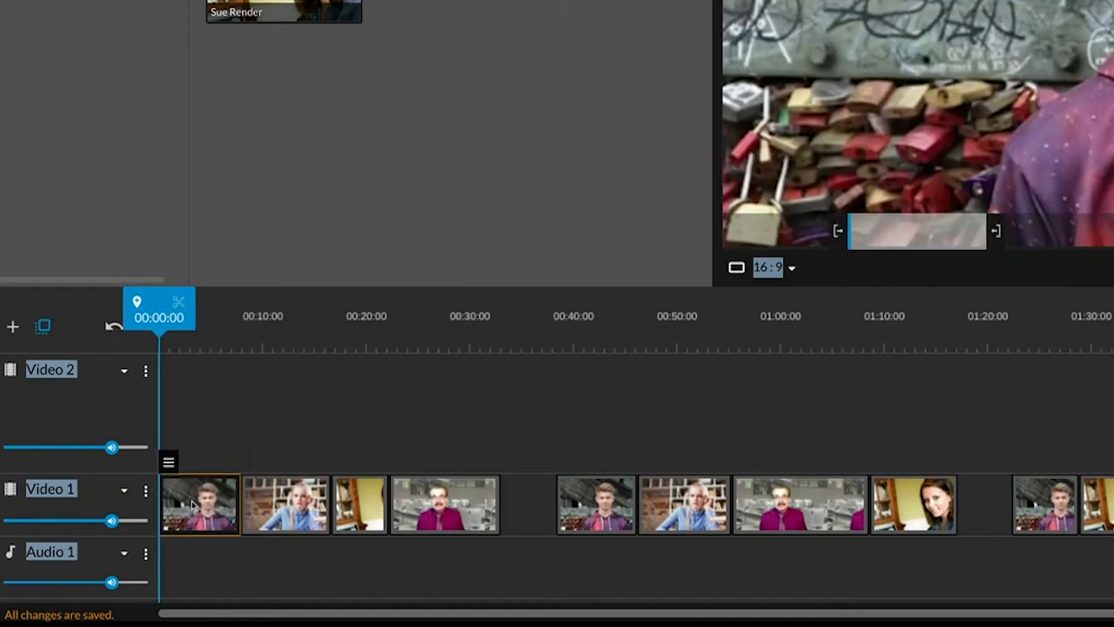
pyautogui.click(288, 490)
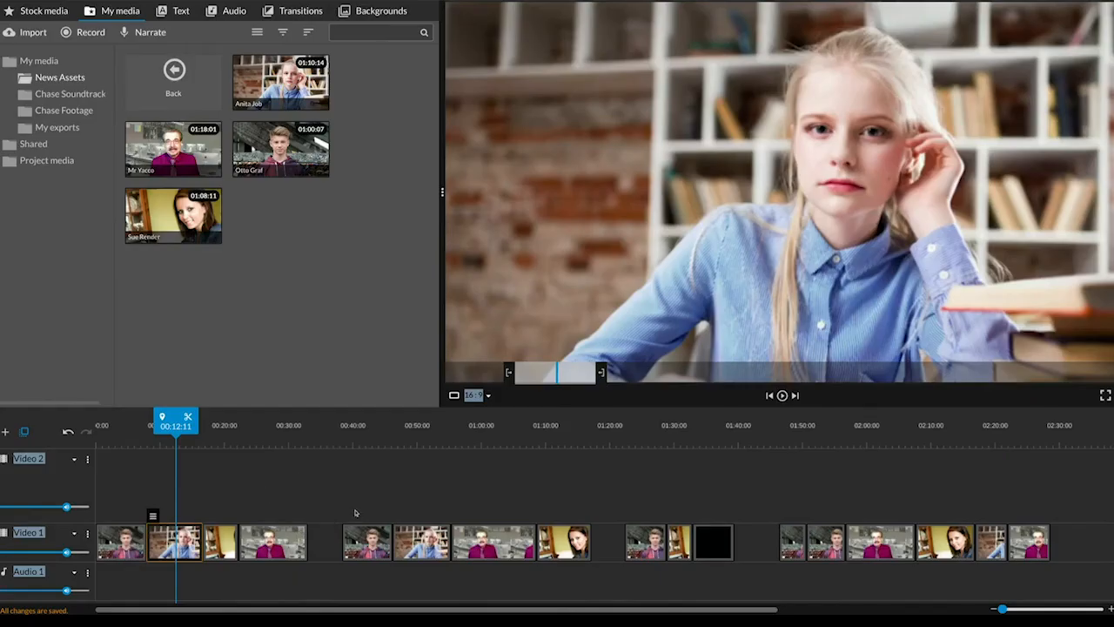
# Step: Select the segments of the second, third and fourth answer groups on Video 1 in turn to check the grouping, and clear the selection
pyautogui.moveTo(355, 514); pyautogui.dragTo(555, 540)
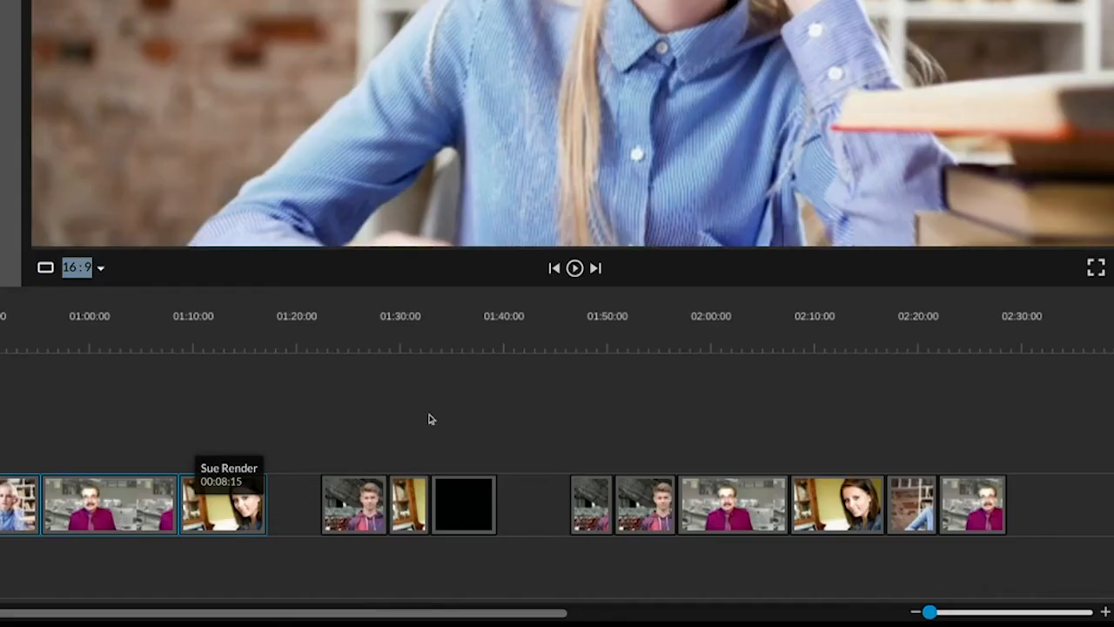
pyautogui.click(348, 438)
pyautogui.moveTo(348, 438); pyautogui.dragTo(454, 514)
pyautogui.moveTo(604, 432); pyautogui.dragTo(960, 515)
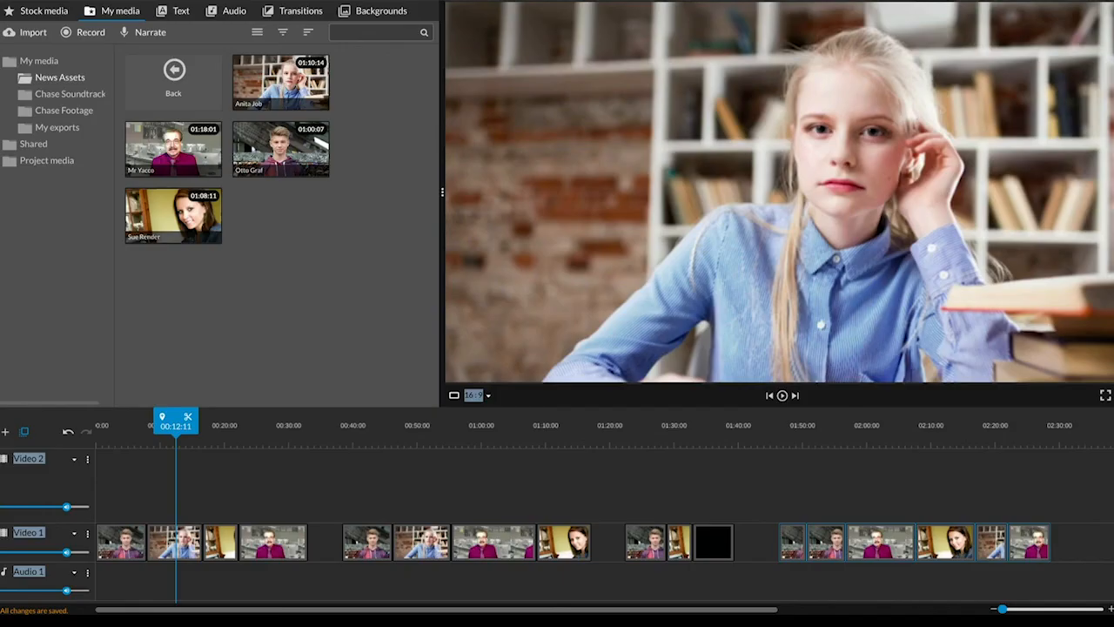
pyautogui.moveTo(425, 537); pyautogui.dragTo(403, 523)
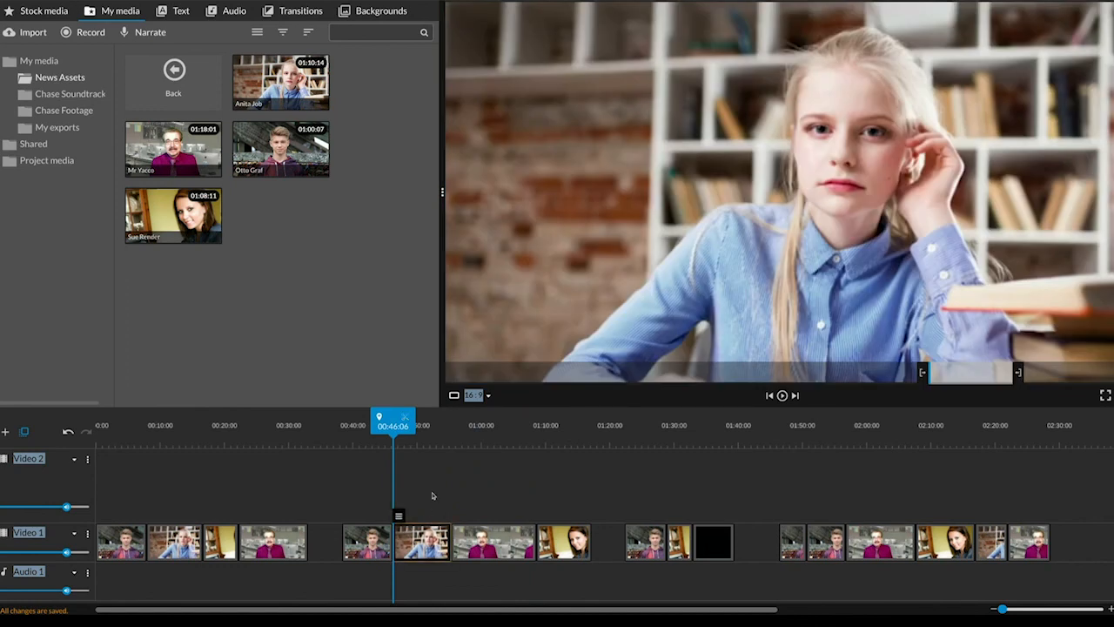
pyautogui.moveTo(643, 471); pyautogui.dragTo(712, 550)
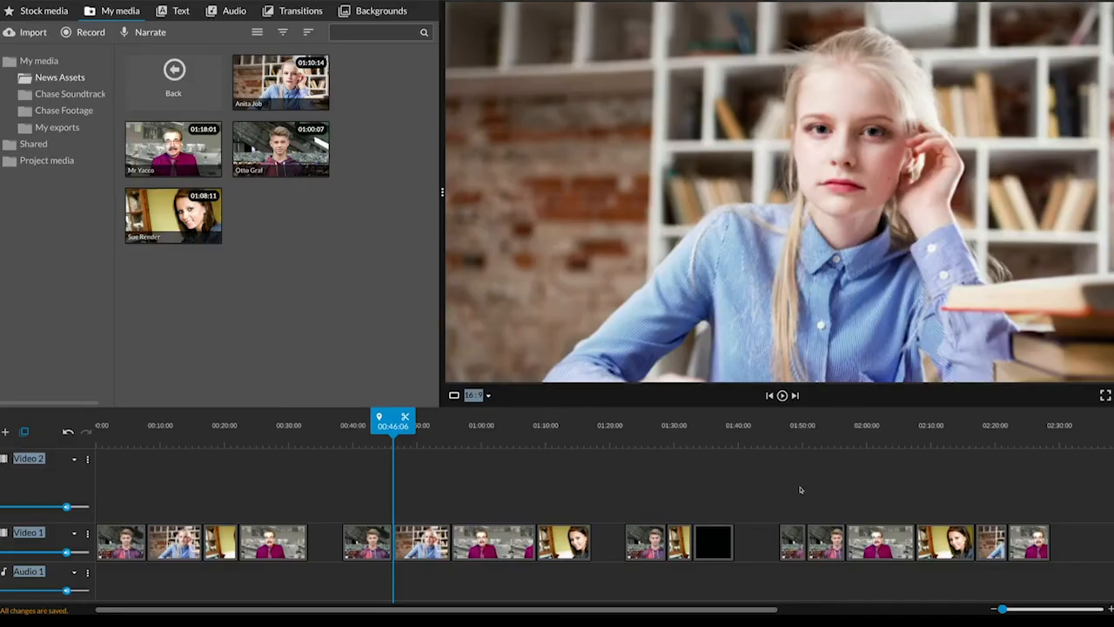
pyautogui.moveTo(794, 484); pyautogui.dragTo(1001, 532)
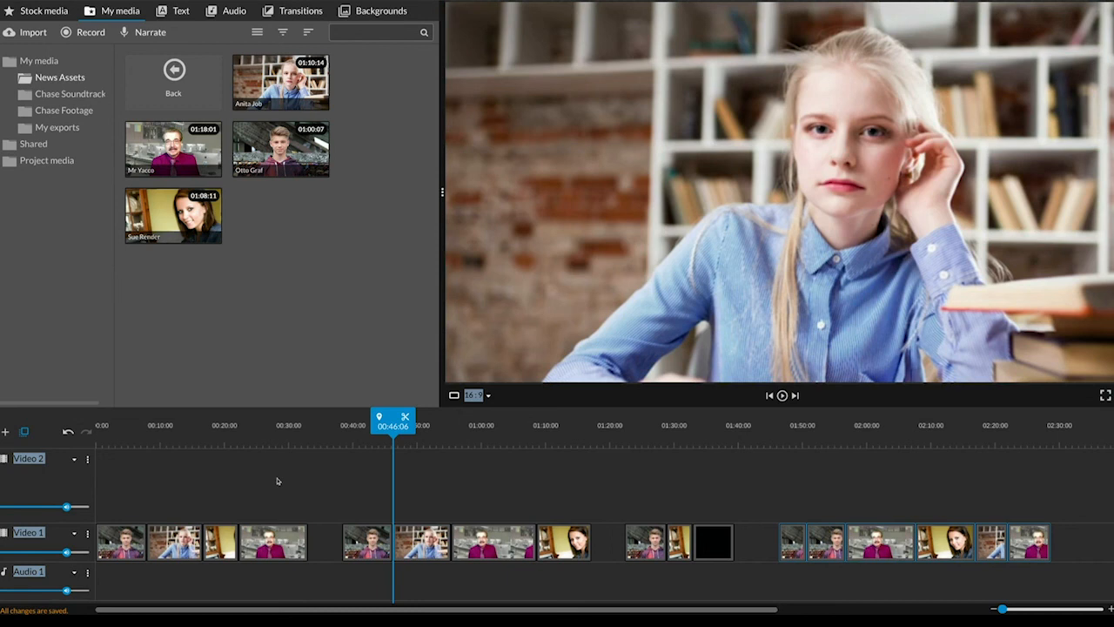
pyautogui.click(251, 466)
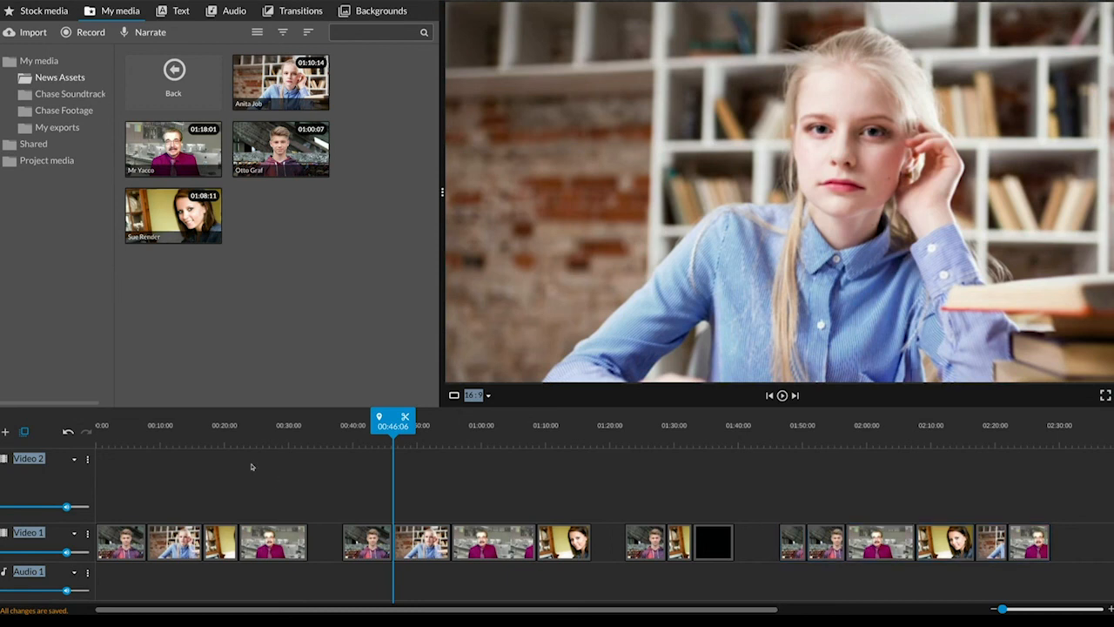
# Step: Scrub the playhead from the start of the timeline through the answer groups to about 01:48:22 to review their order
pyautogui.moveTo(373, 437); pyautogui.dragTo(25, 374)
pyautogui.moveTo(92, 420); pyautogui.dragTo(297, 453)
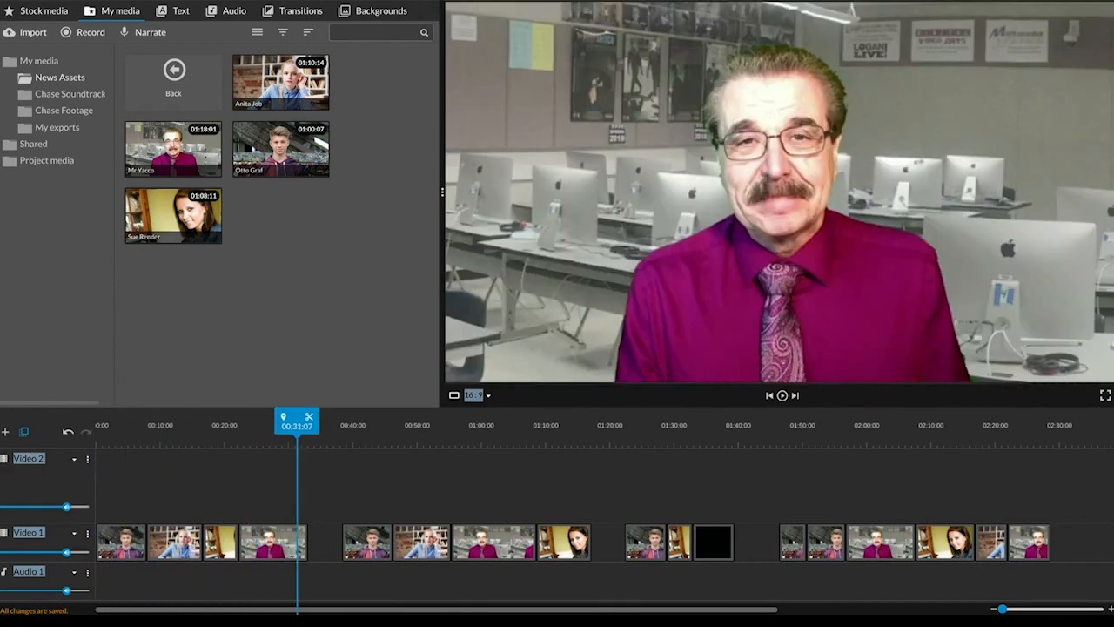
pyautogui.moveTo(297, 454); pyautogui.dragTo(796, 523)
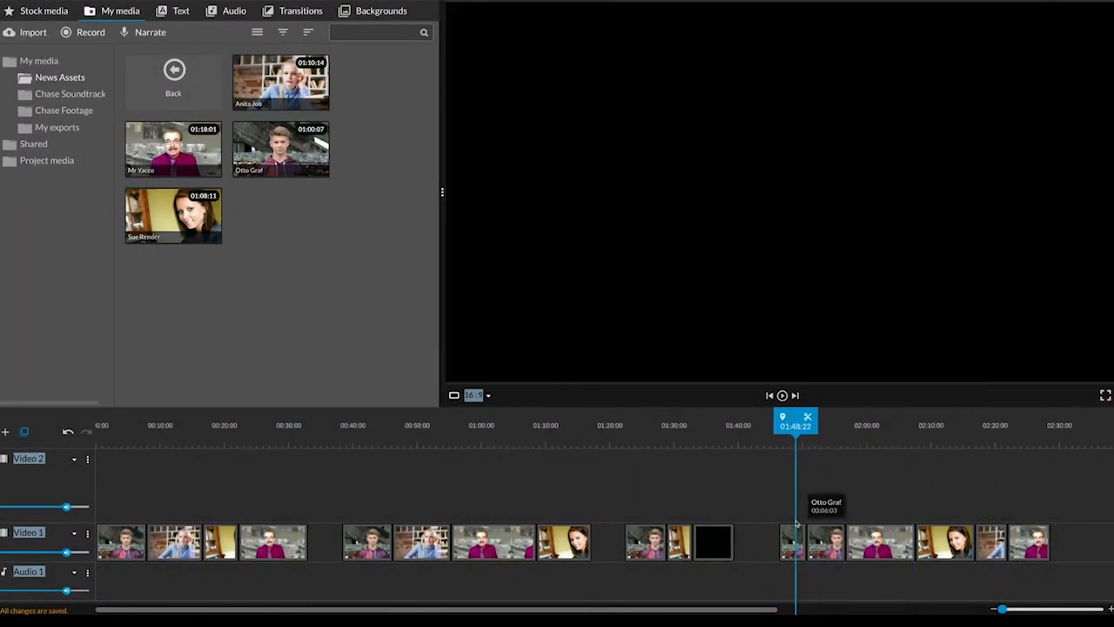